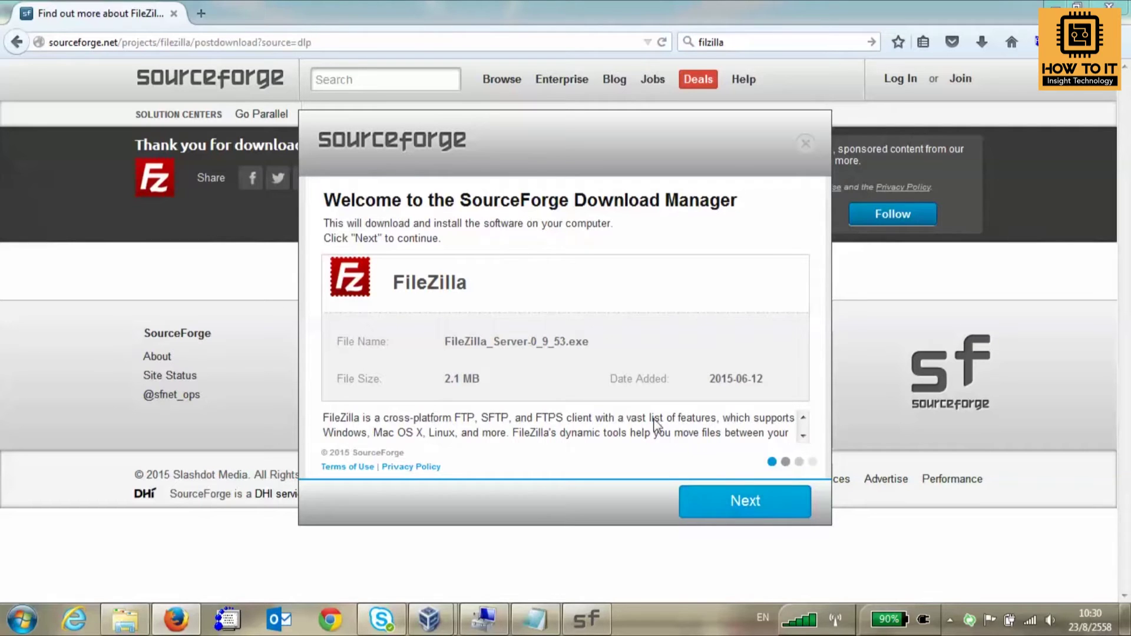
Get past the download manager, declining the WeatherBug and Norton 360 offers, and launch FileZilla Server setup.
left_click(735, 508)
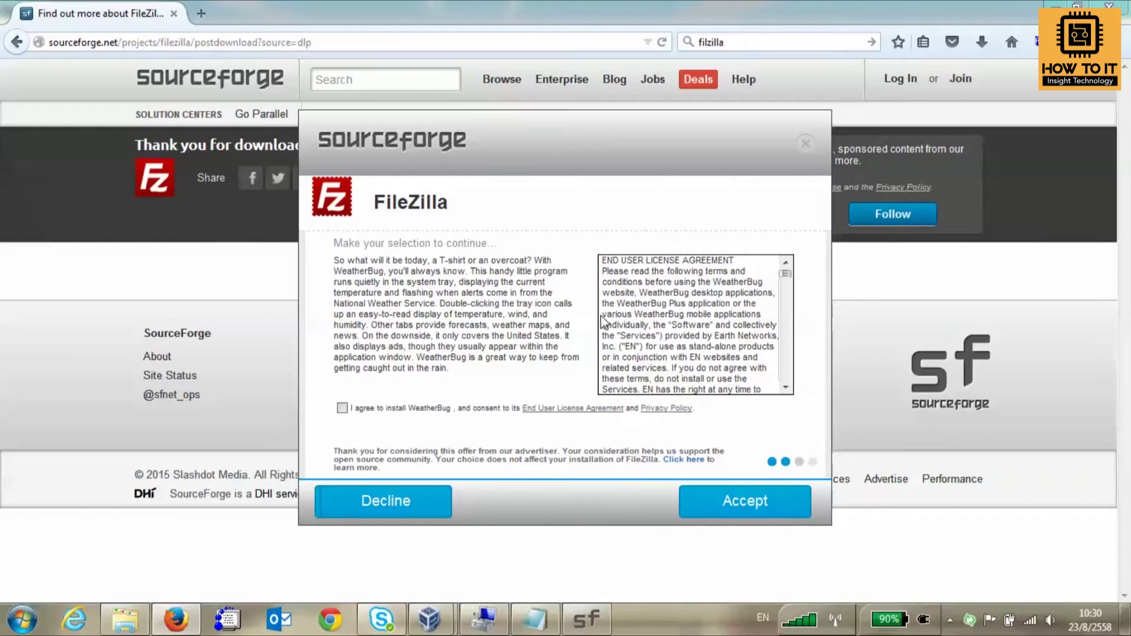
left_click(732, 511)
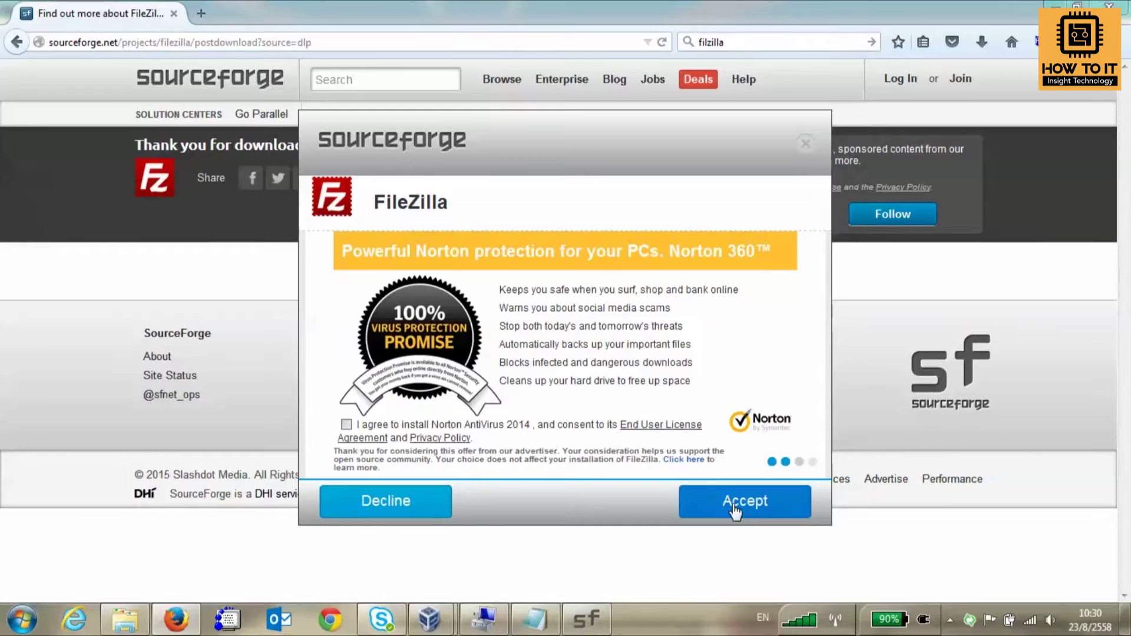
left_click(754, 510)
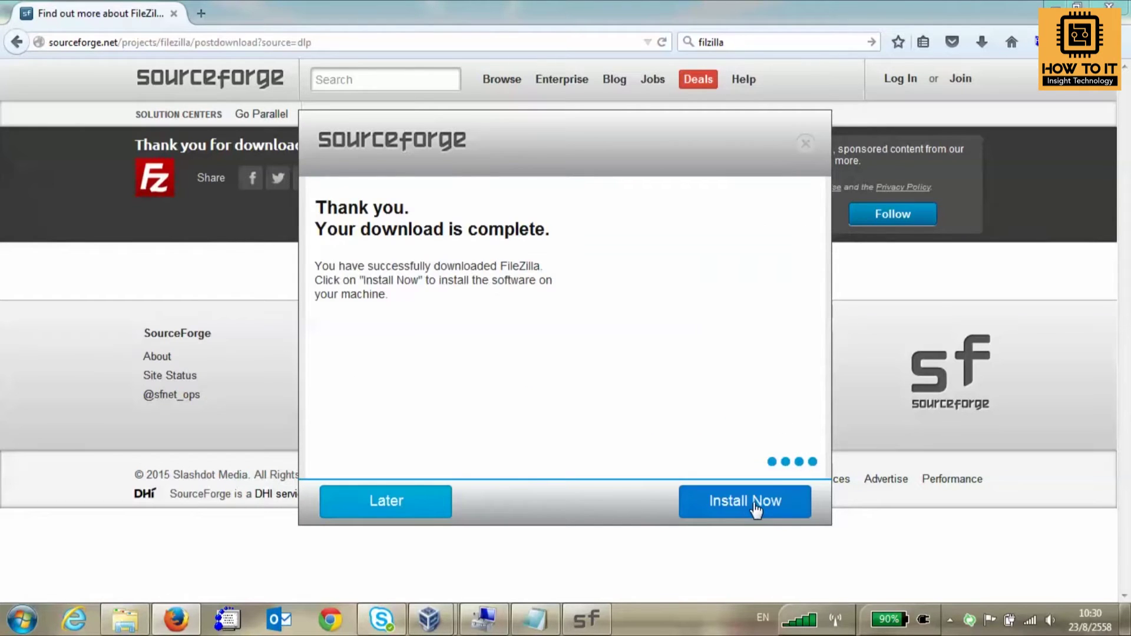
left_click(755, 507)
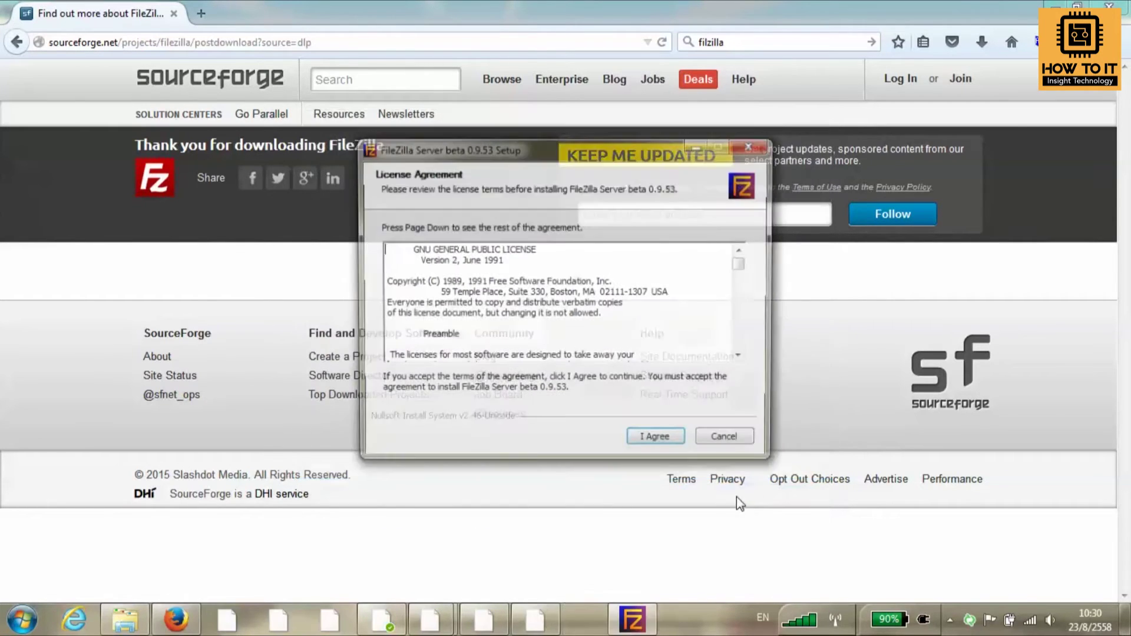
Install FileZilla Server 0.9.53 with default components, location and service settings, then close setup.
left_click(671, 447)
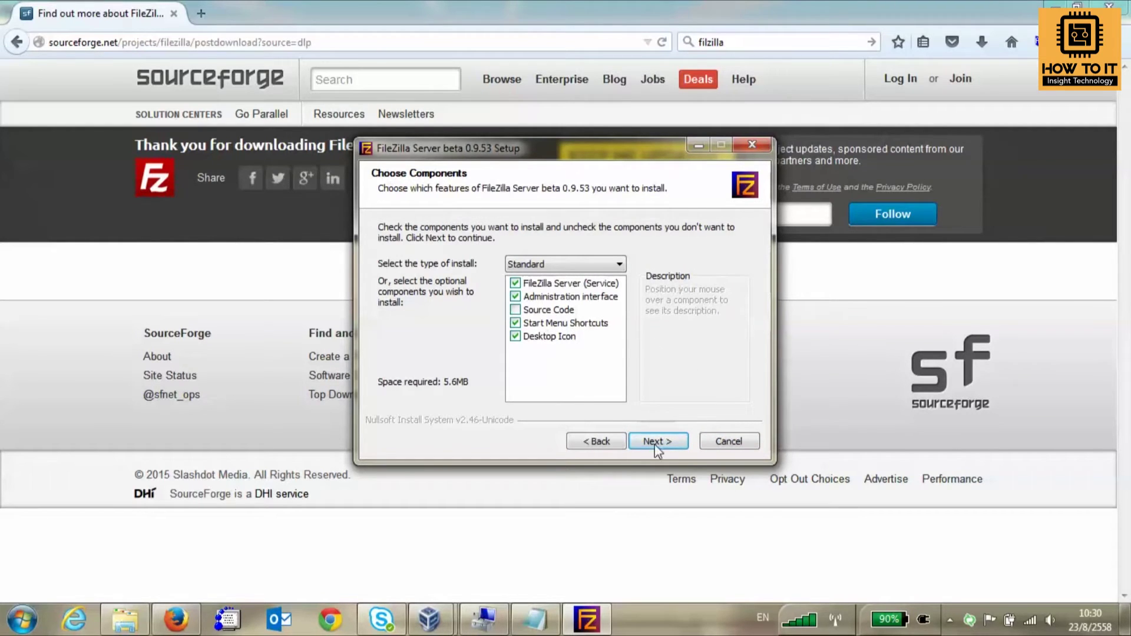
left_click(671, 446)
left_click(670, 446)
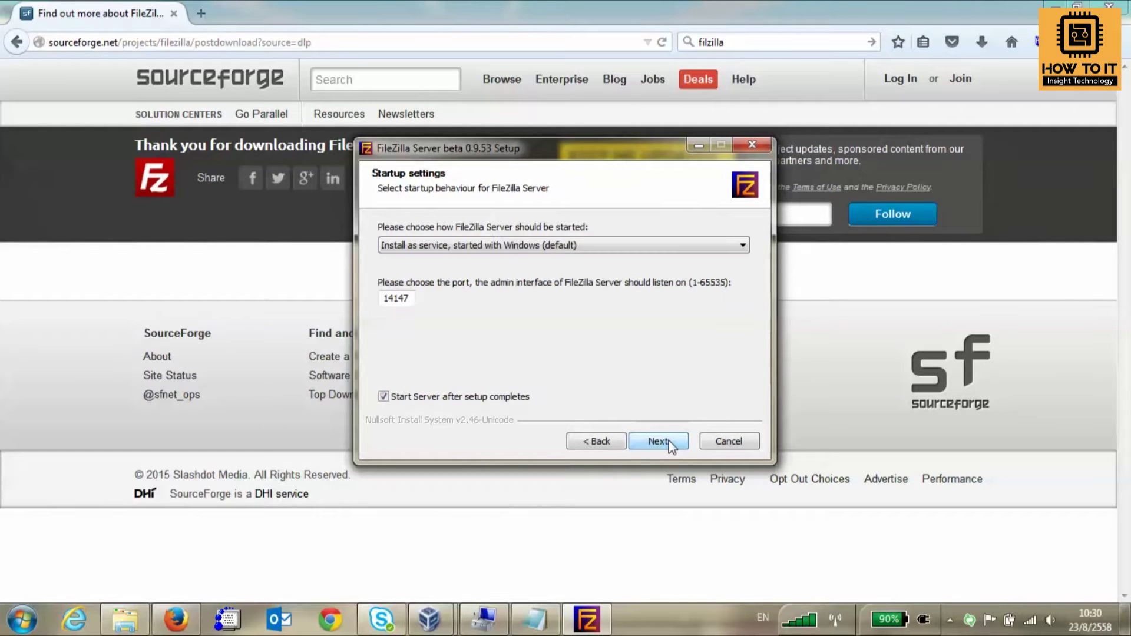
left_click(670, 443)
left_click(670, 443)
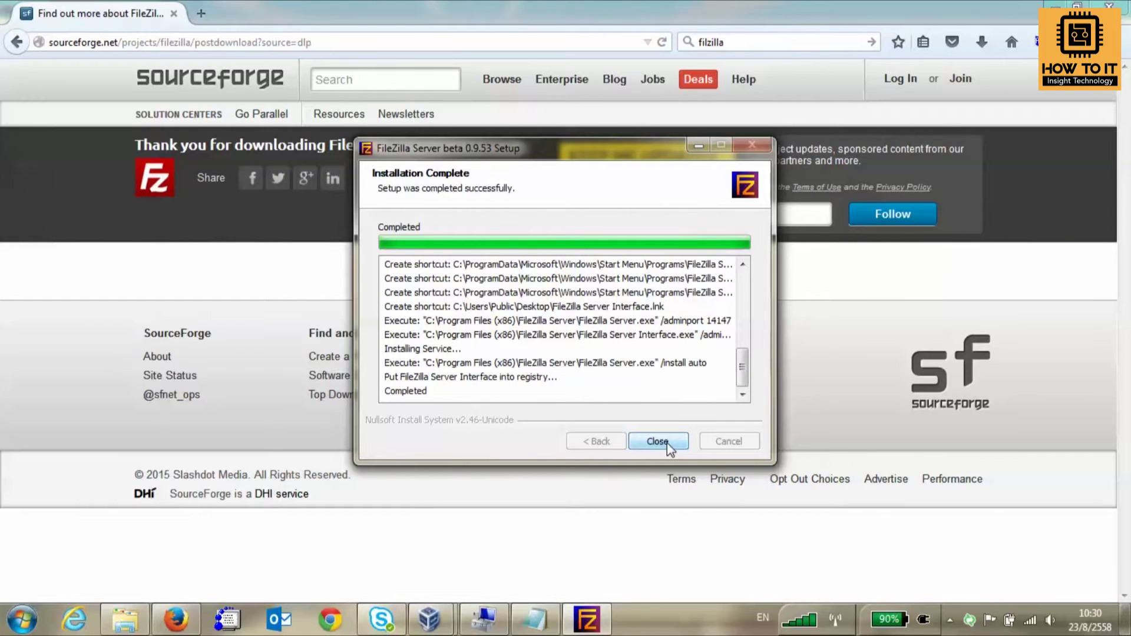
left_click(669, 445)
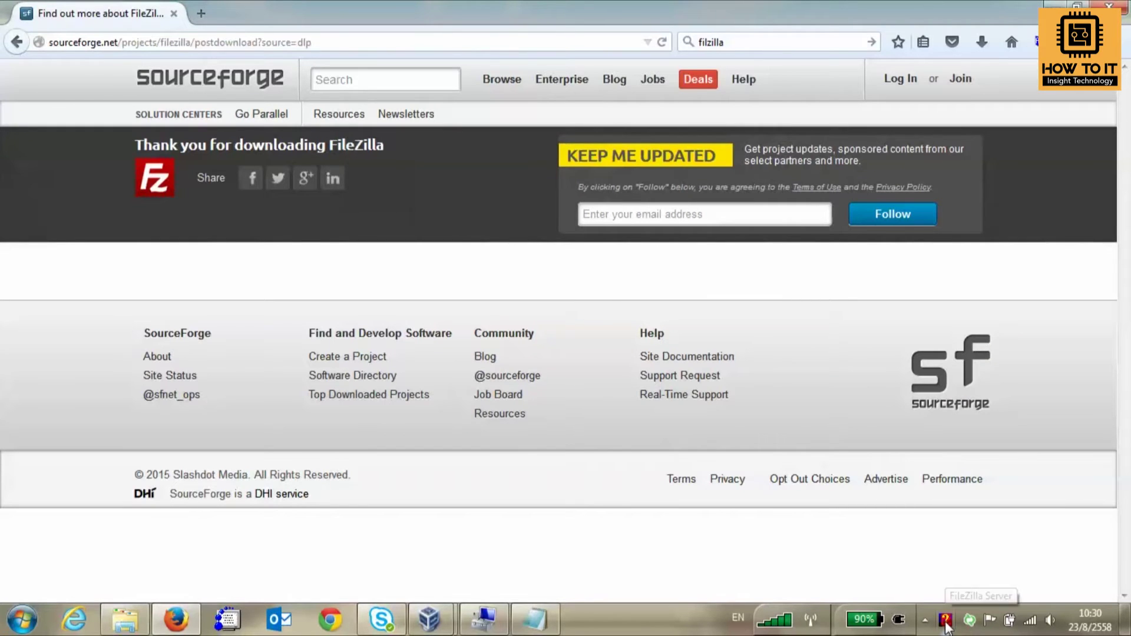
Restore FileZilla Server from the tray and inspect the [::1] server address on port 14147.
right_click(944, 623)
left_click(639, 322)
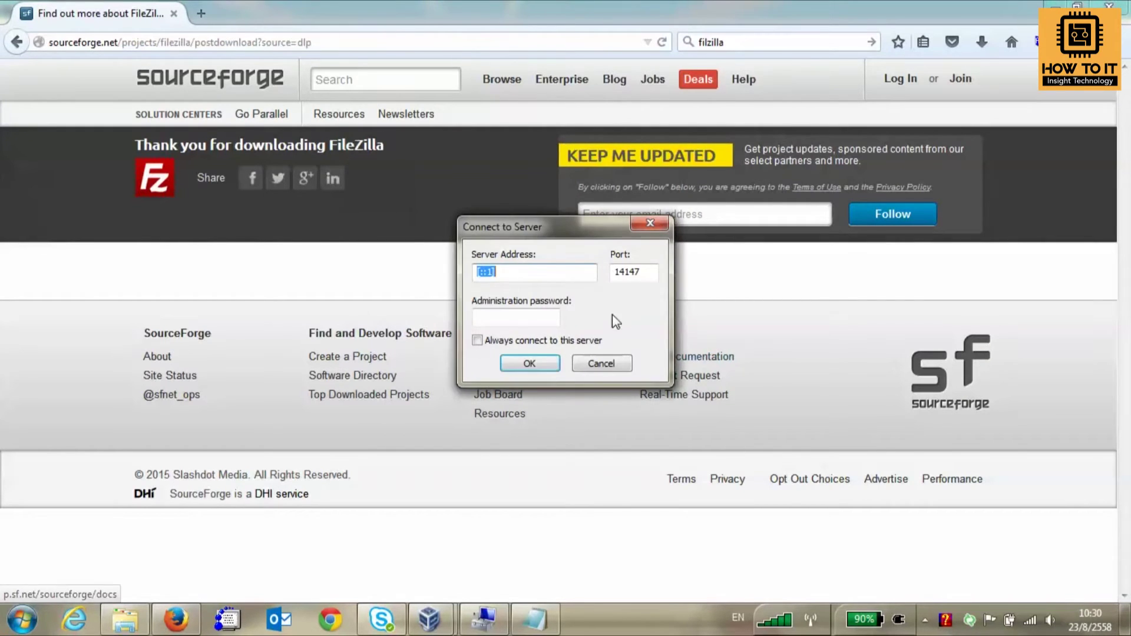
left_click(558, 276)
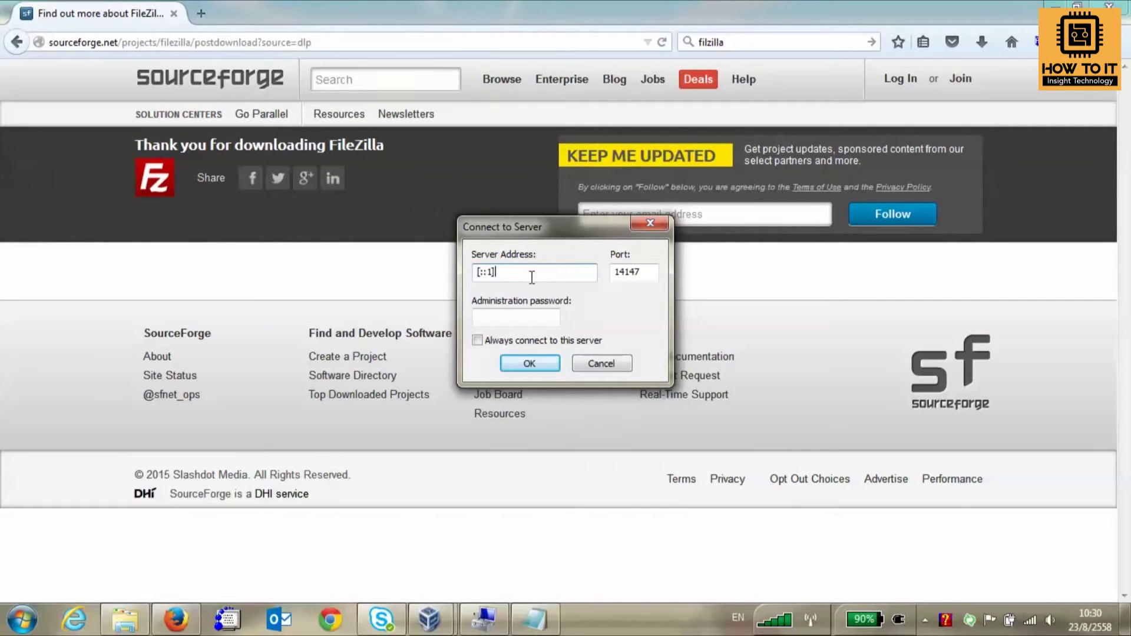
left_click(542, 320)
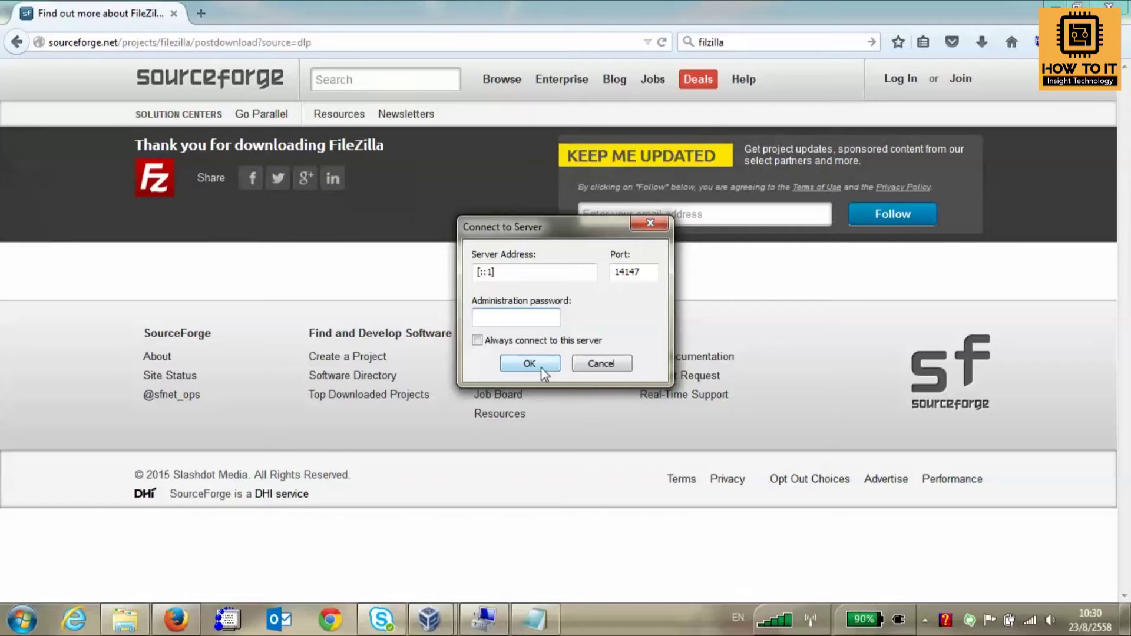
left_click(526, 274)
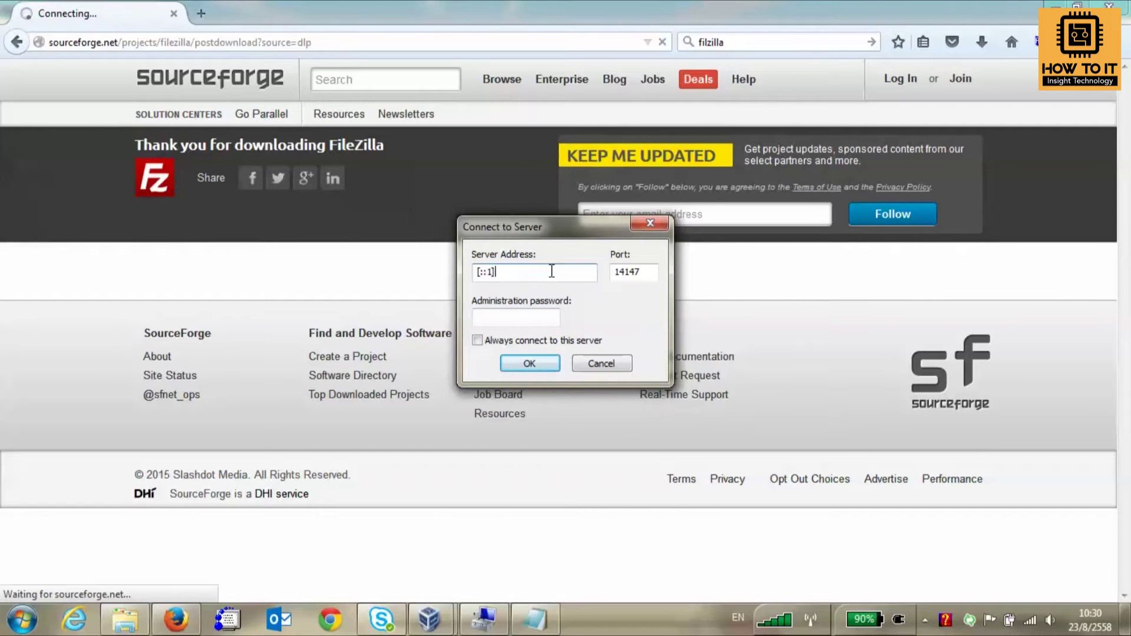
double_click(551, 270)
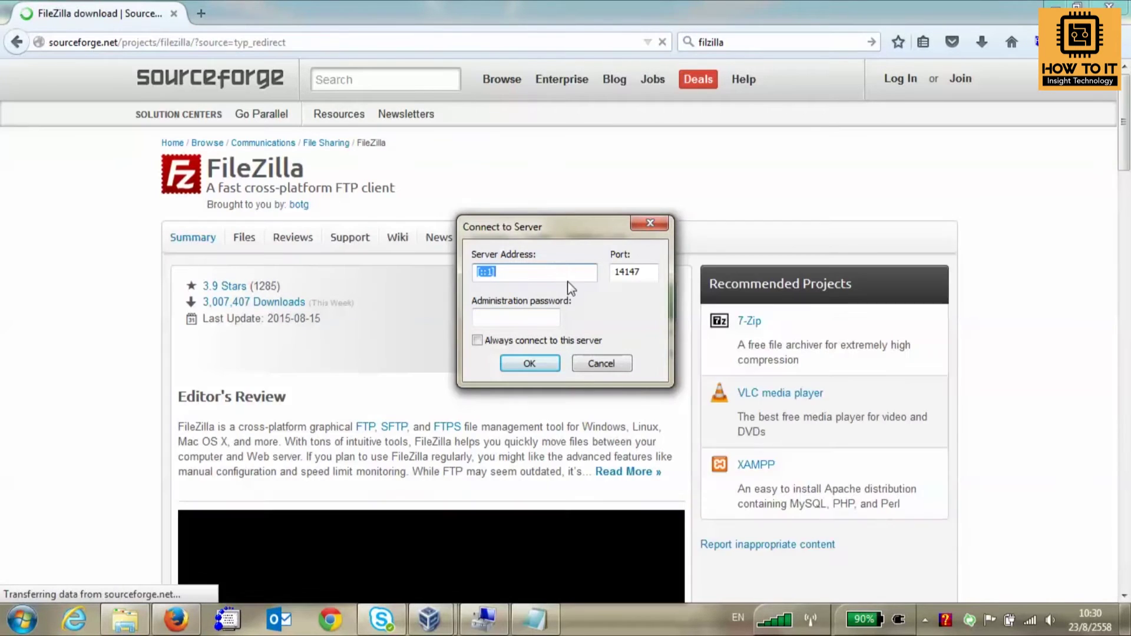
left_click(557, 272)
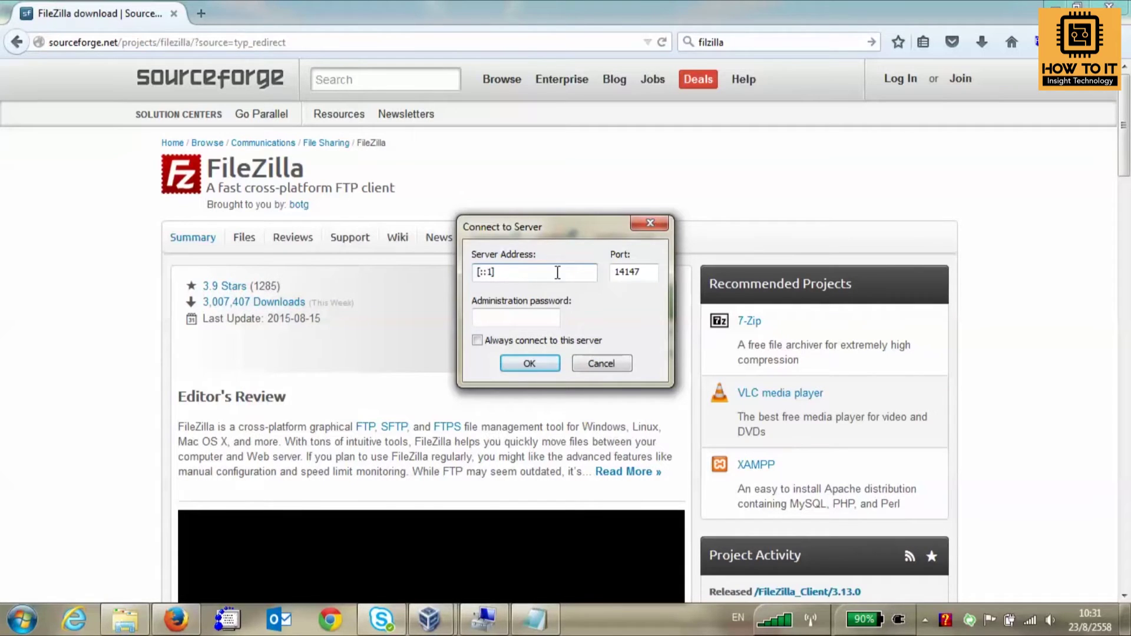
double_click(483, 275)
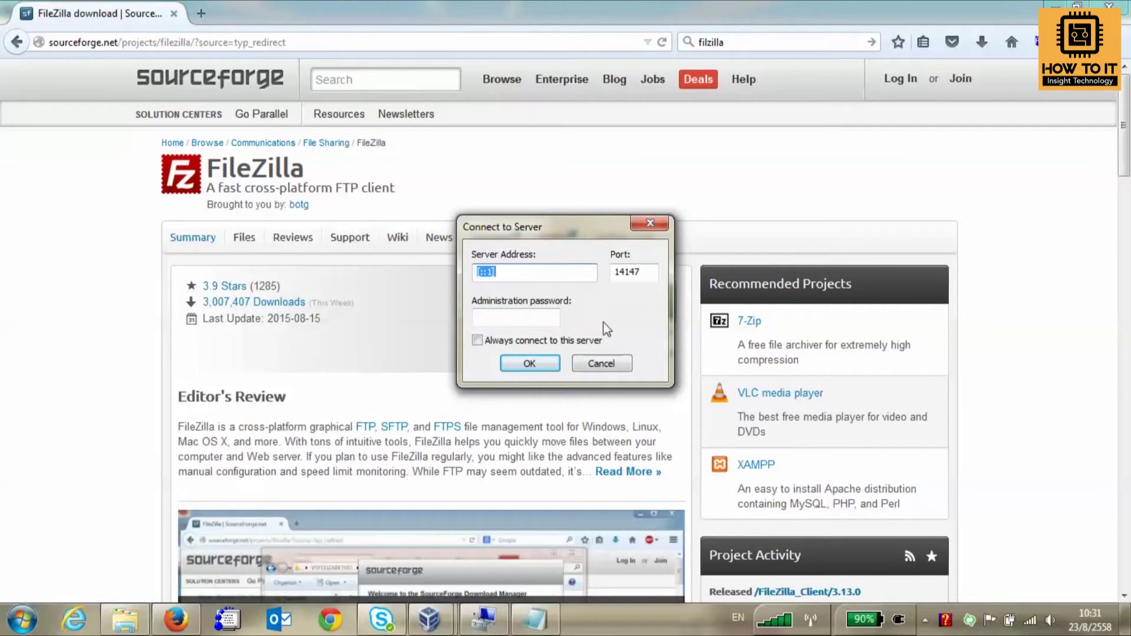
right_click(1030, 619)
Open the wireless connection's status from Network and Sharing Center and review its IP details.
left_click(975, 571)
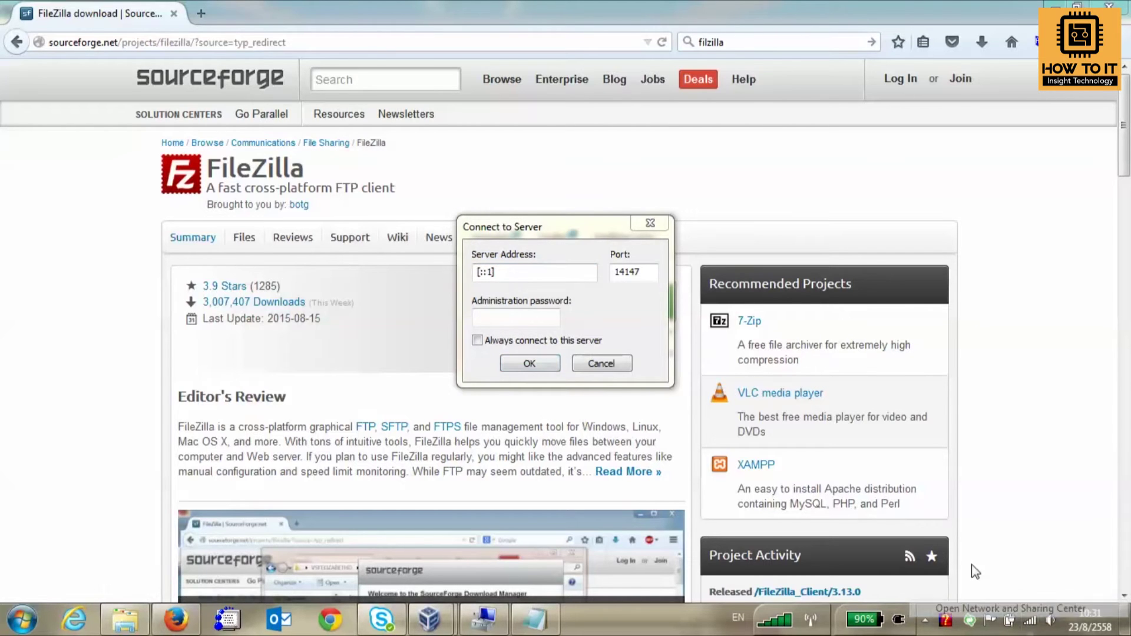
left_click(557, 193)
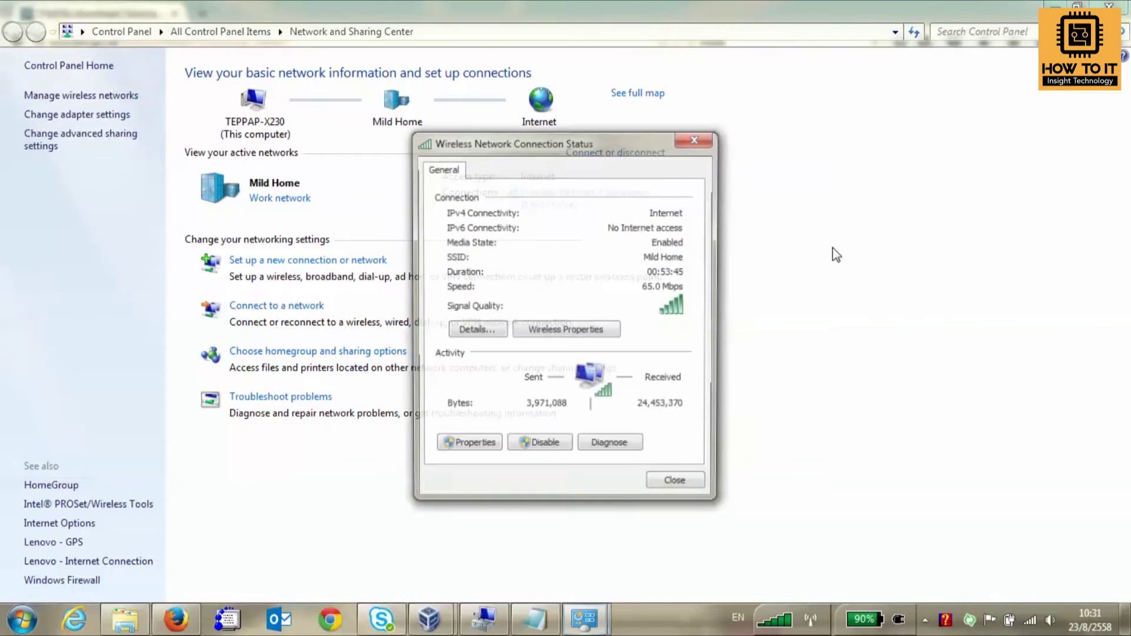
left_click(489, 329)
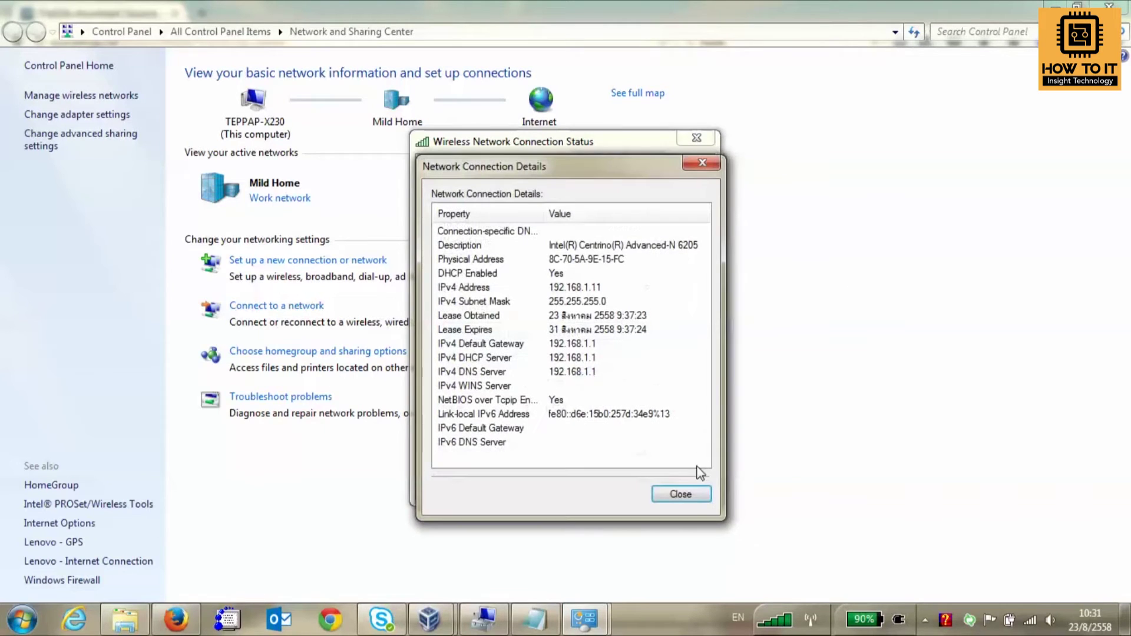
left_click(690, 493)
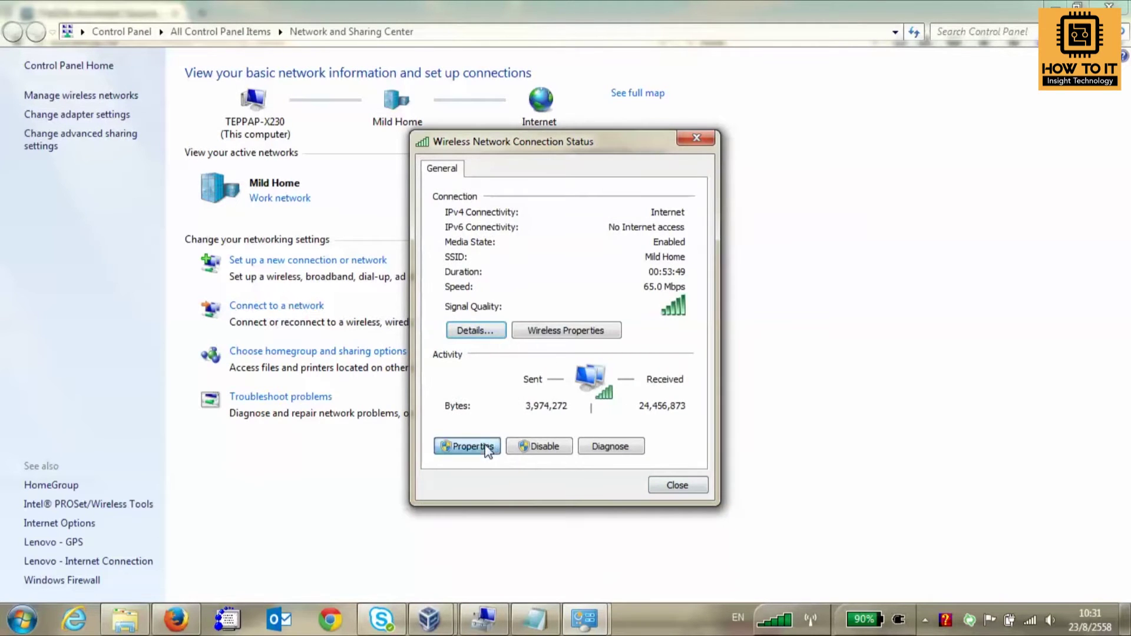
Uncheck Internet Protocol Version 6 (TCP/IPv6) in the wireless connection's properties and apply it.
left_click(484, 446)
left_click(548, 359)
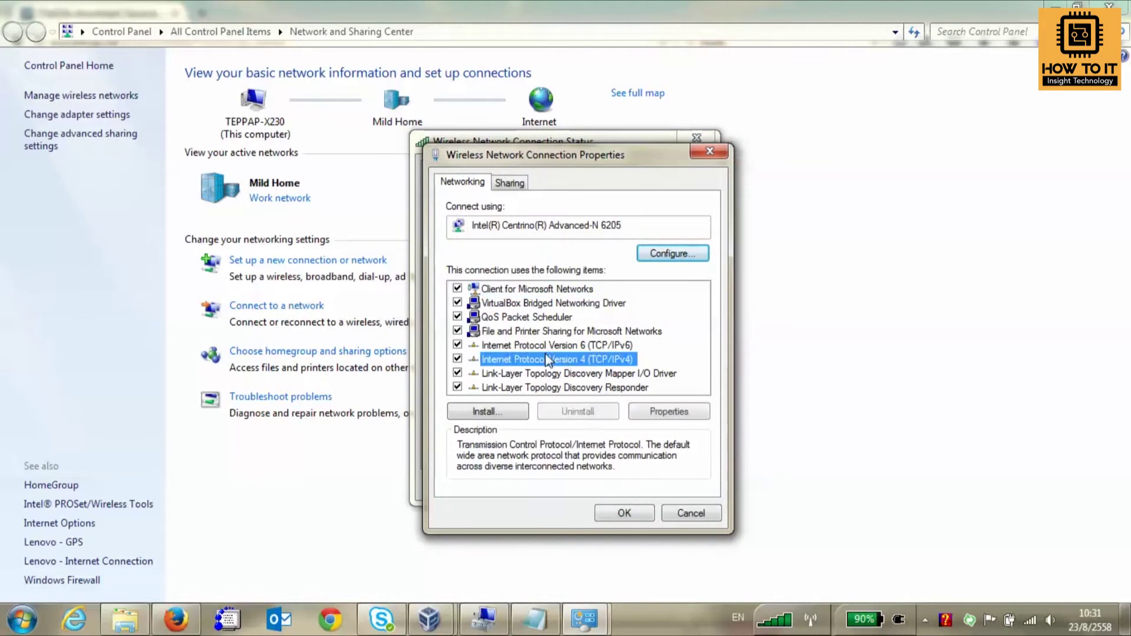
left_click(551, 348)
left_click(552, 362)
left_click(524, 350)
left_click(458, 345)
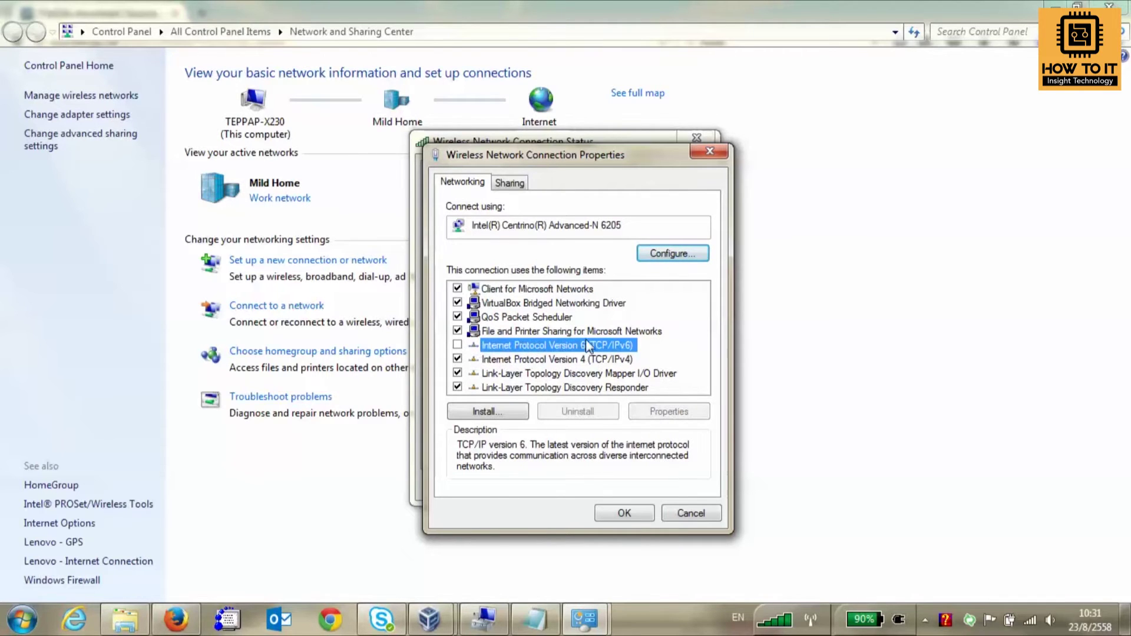
left_click(642, 513)
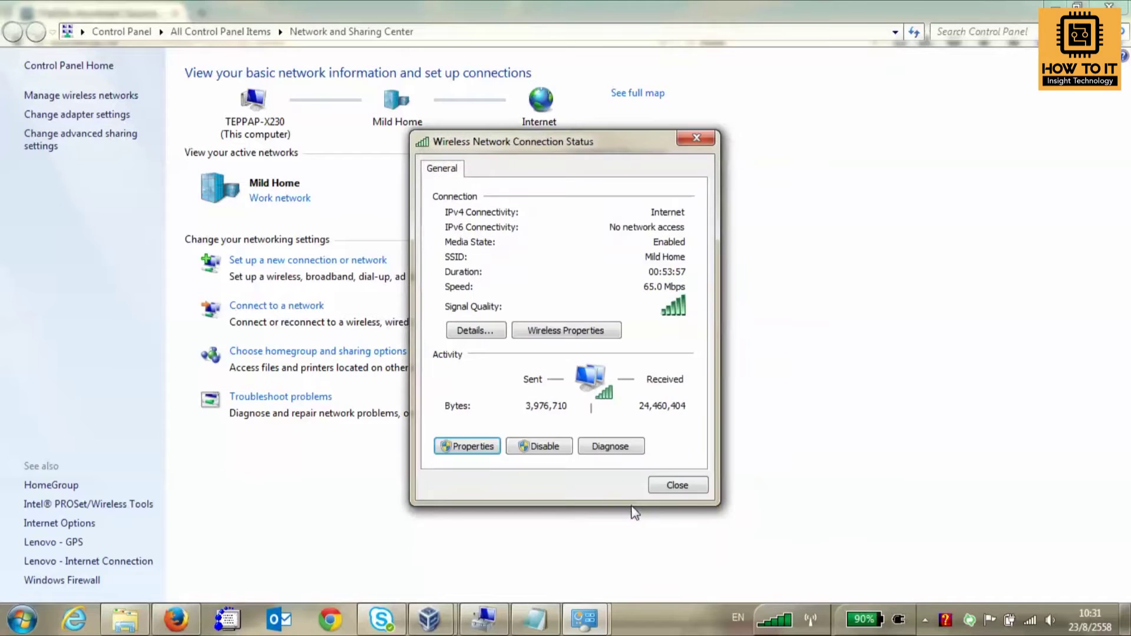
left_click(678, 485)
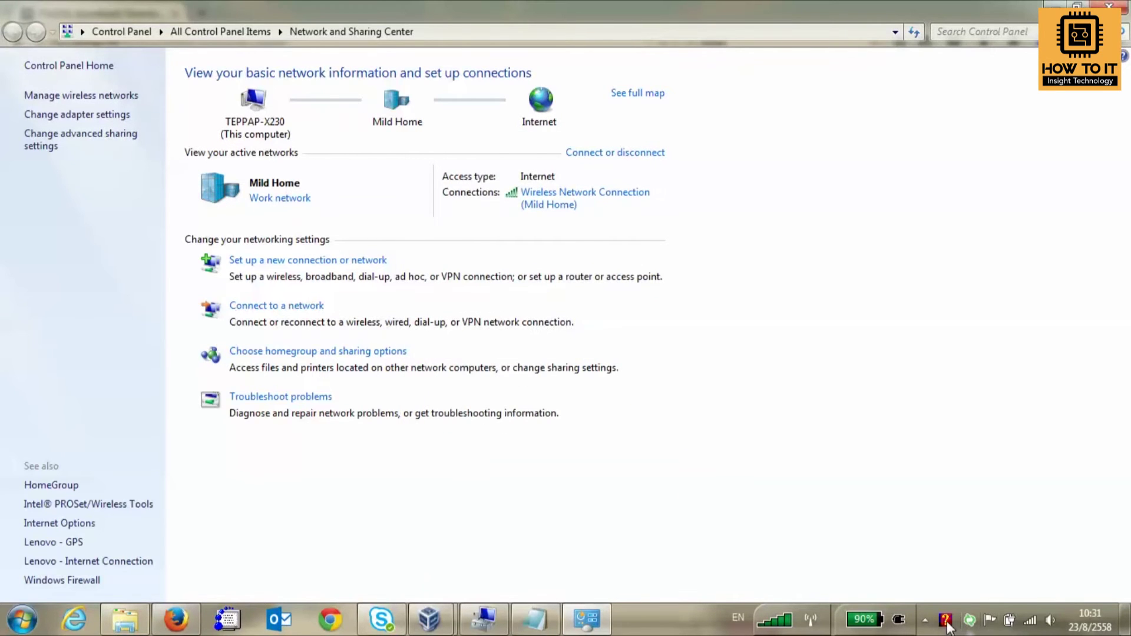
right_click(945, 621)
Restart the FileZilla Server Interface from the Start menu's FileZilla Server program group.
left_click(988, 606)
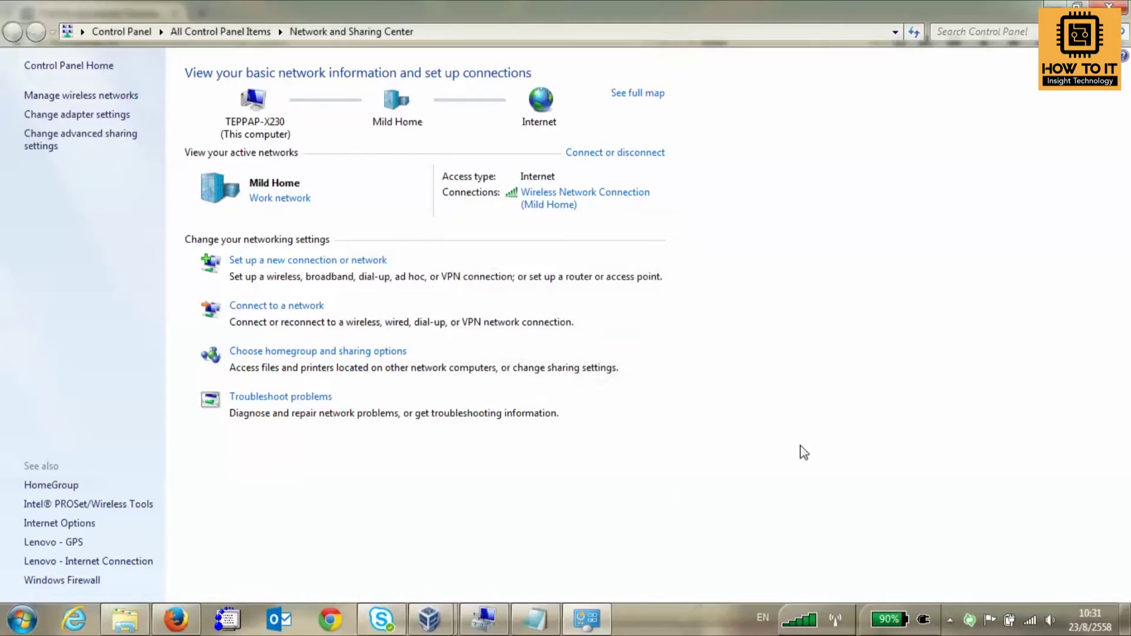
left_click(23, 619)
left_click(76, 545)
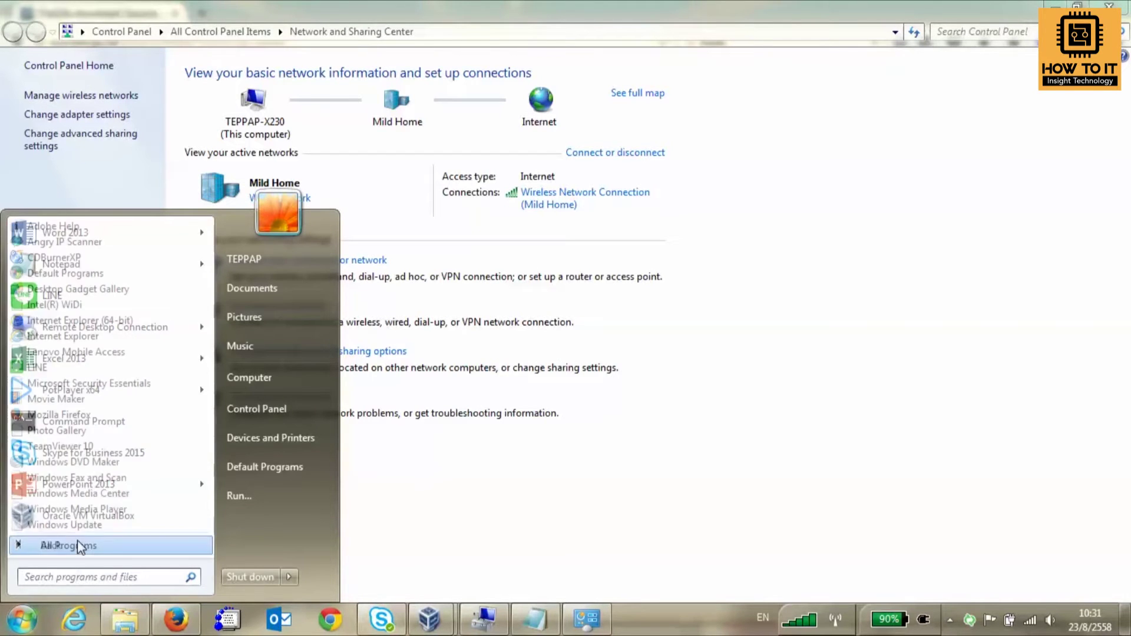
scroll(126, 422, "down", 8)
scroll(94, 329, "up", 4)
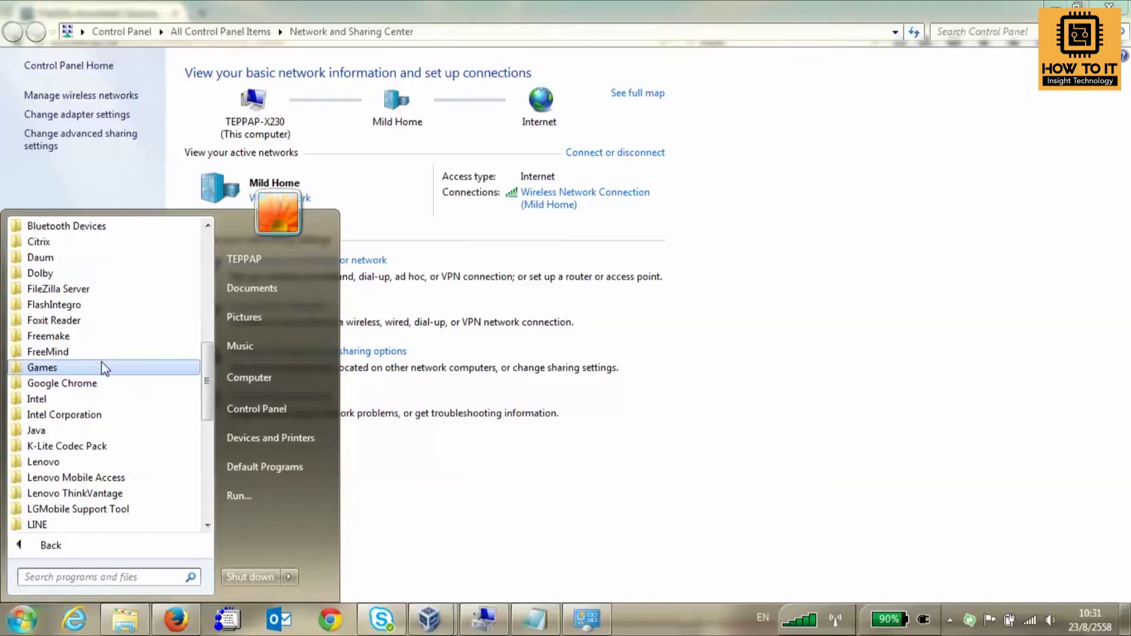
left_click(88, 290)
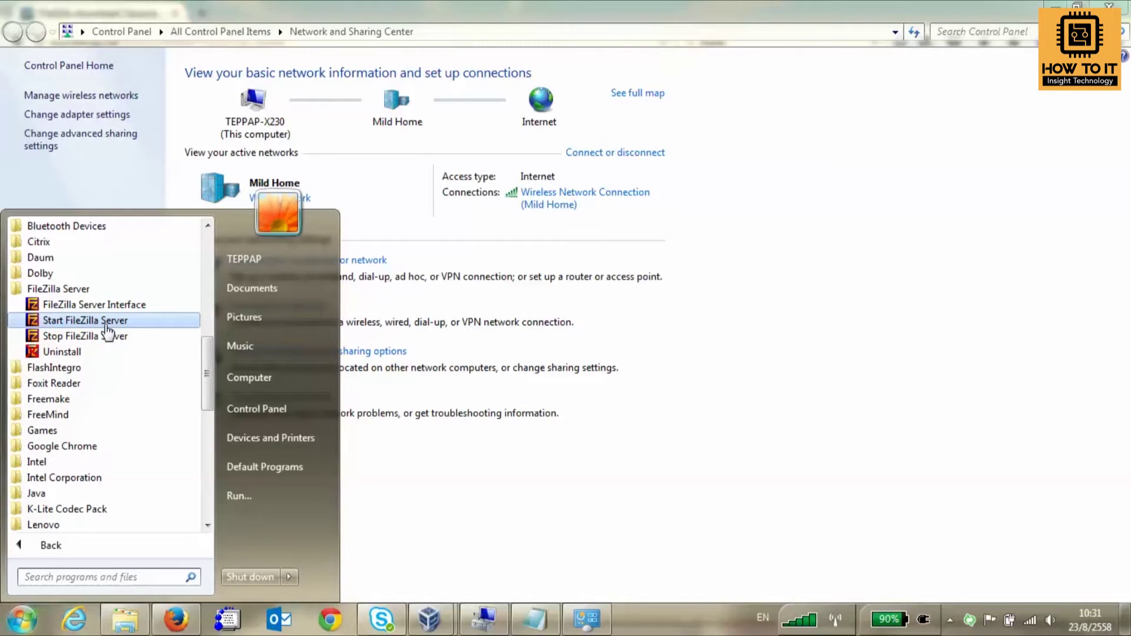
left_click(106, 304)
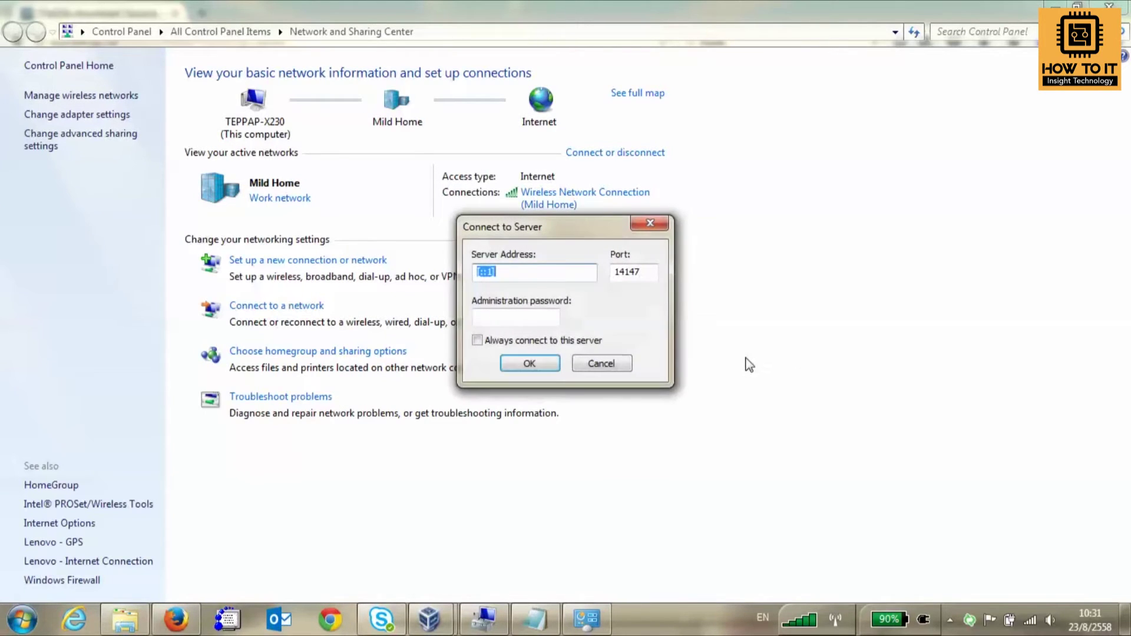
Connect to the local admin at [::1]:14147, maximize the window, and open the Users dialog.
left_click(529, 364)
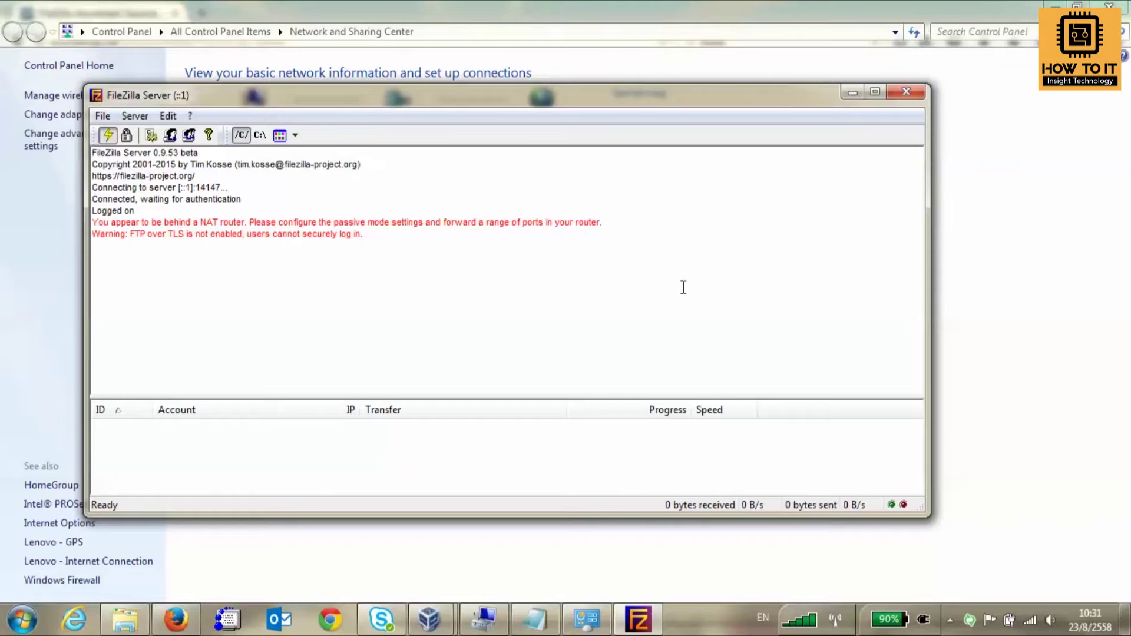
double_click(635, 95)
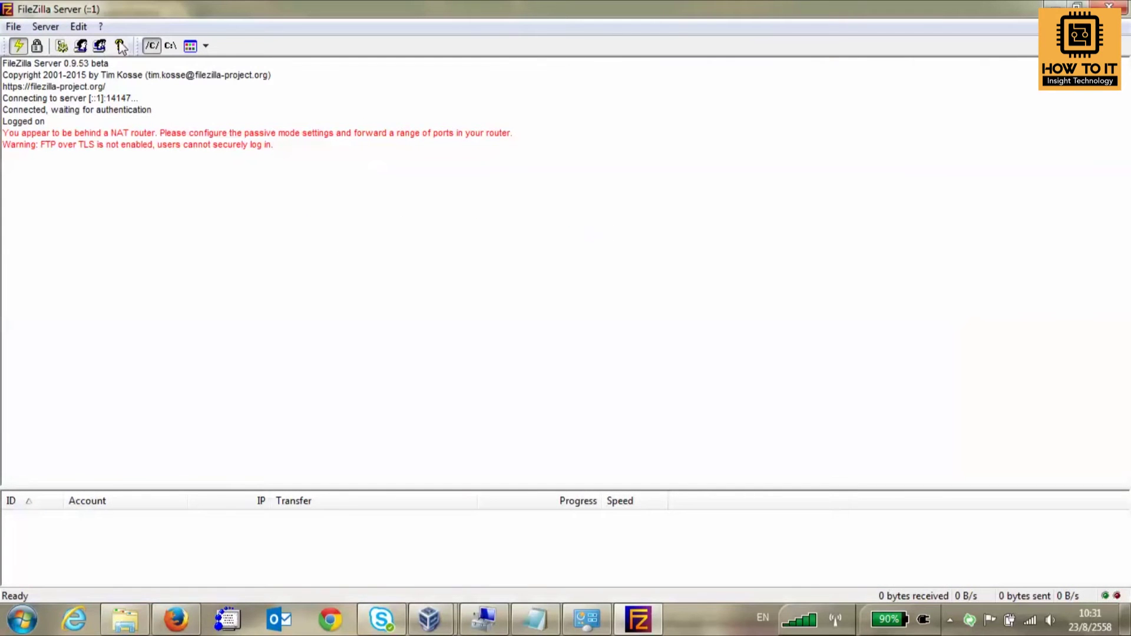
left_click(81, 48)
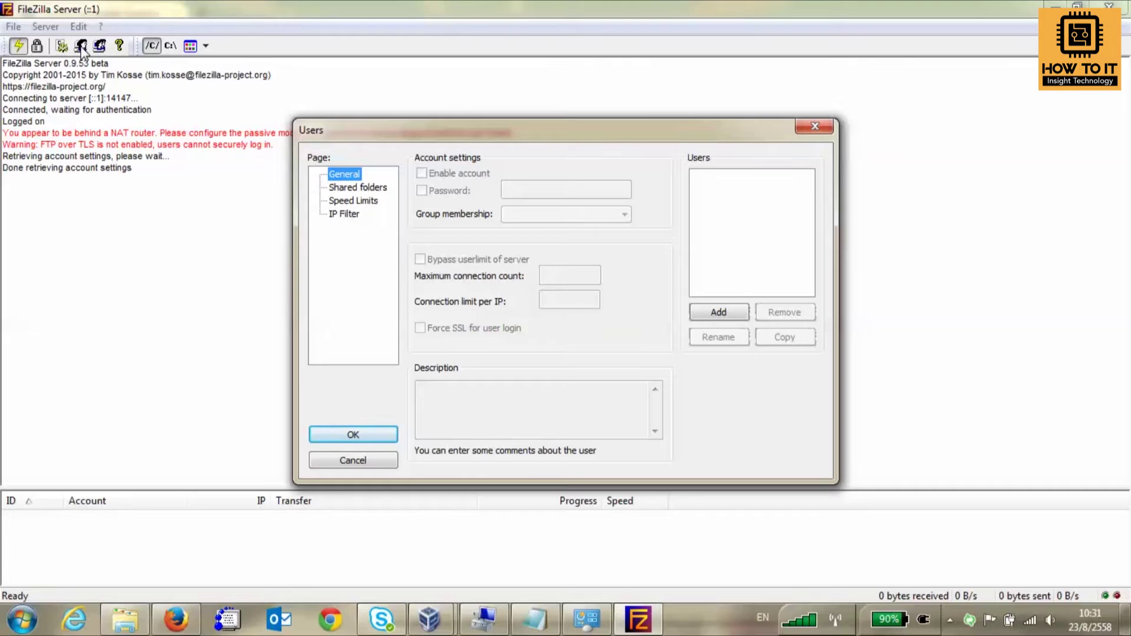
Start and cancel adding a user twice, viewing the Shared folders and General pages.
left_click(730, 313)
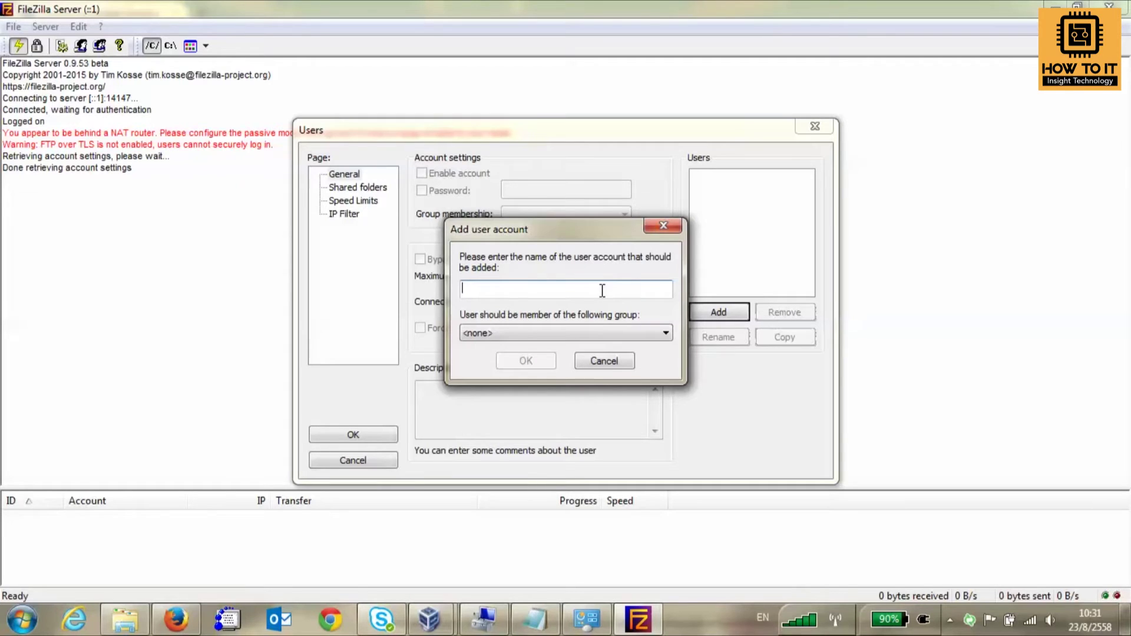
left_click(604, 361)
left_click(358, 187)
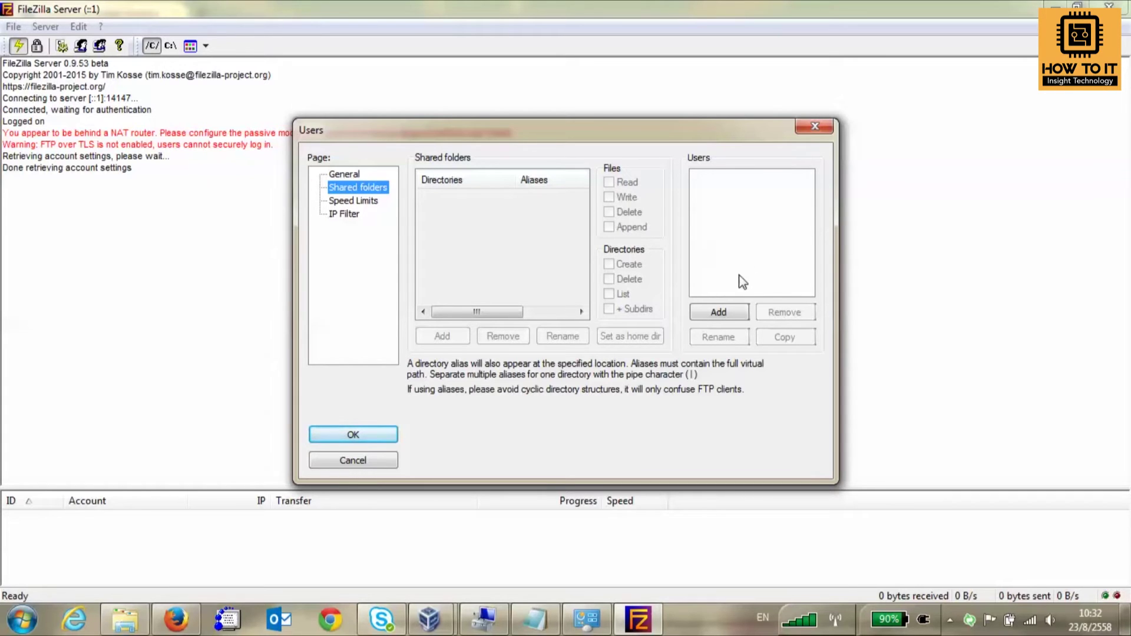
left_click(714, 313)
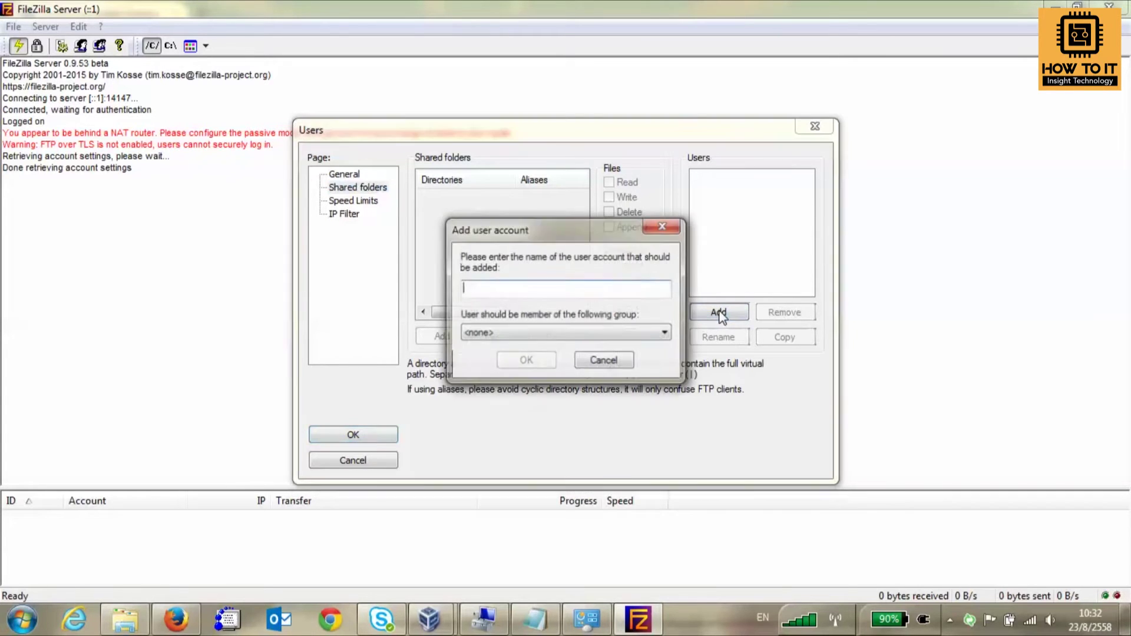
left_click(610, 362)
left_click(344, 174)
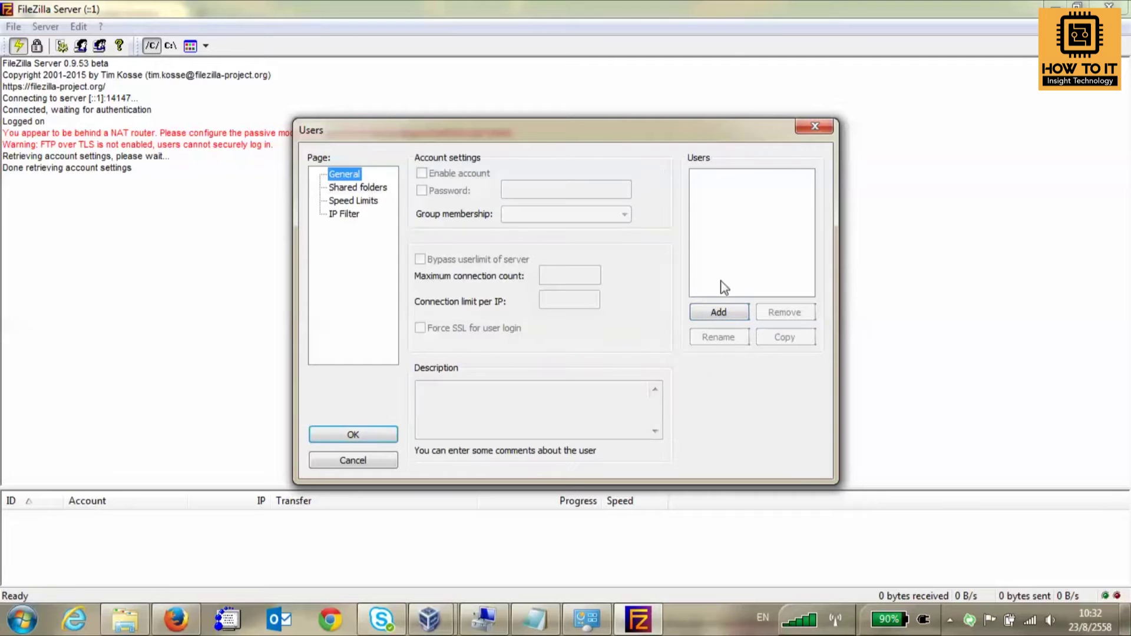
Add the user account 'test' and enable its Password option.
left_click(732, 316)
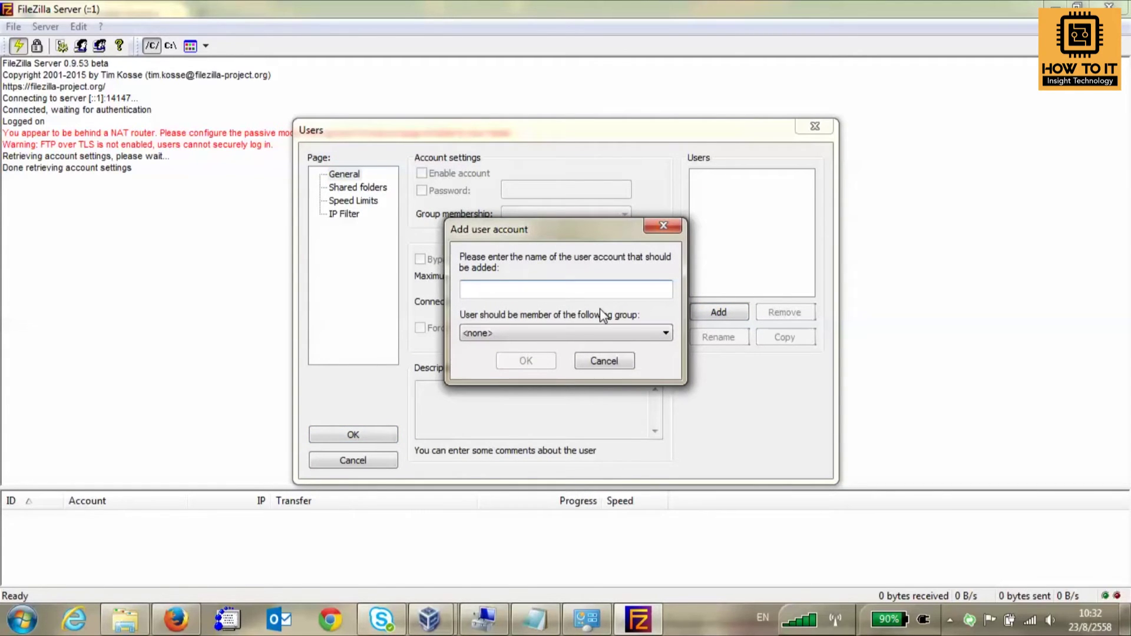
type("test")
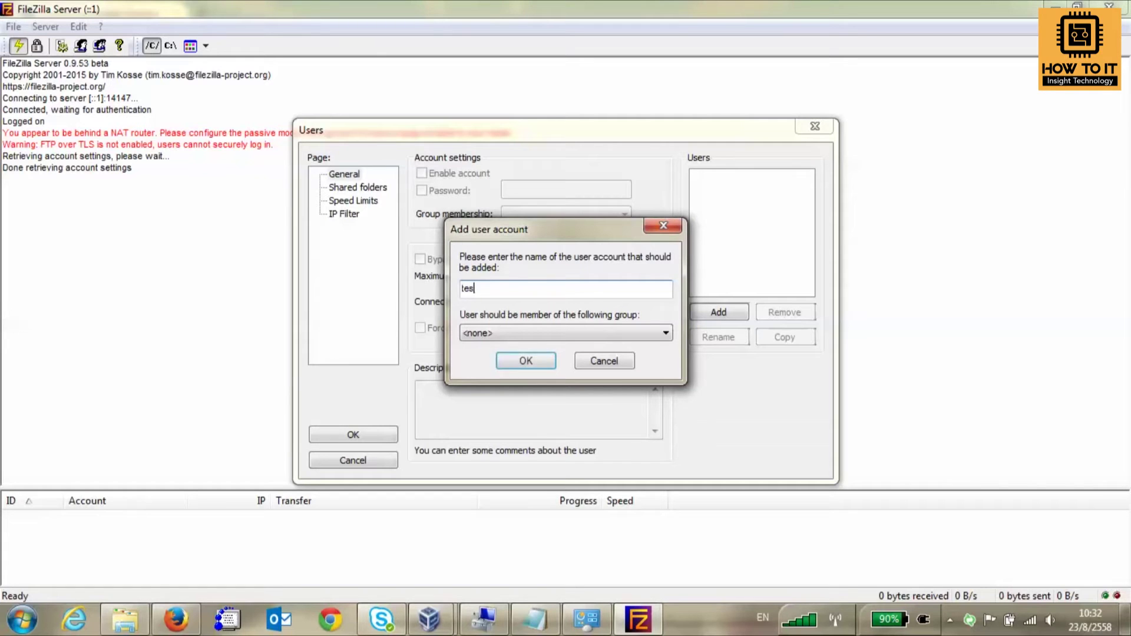
left_click(527, 361)
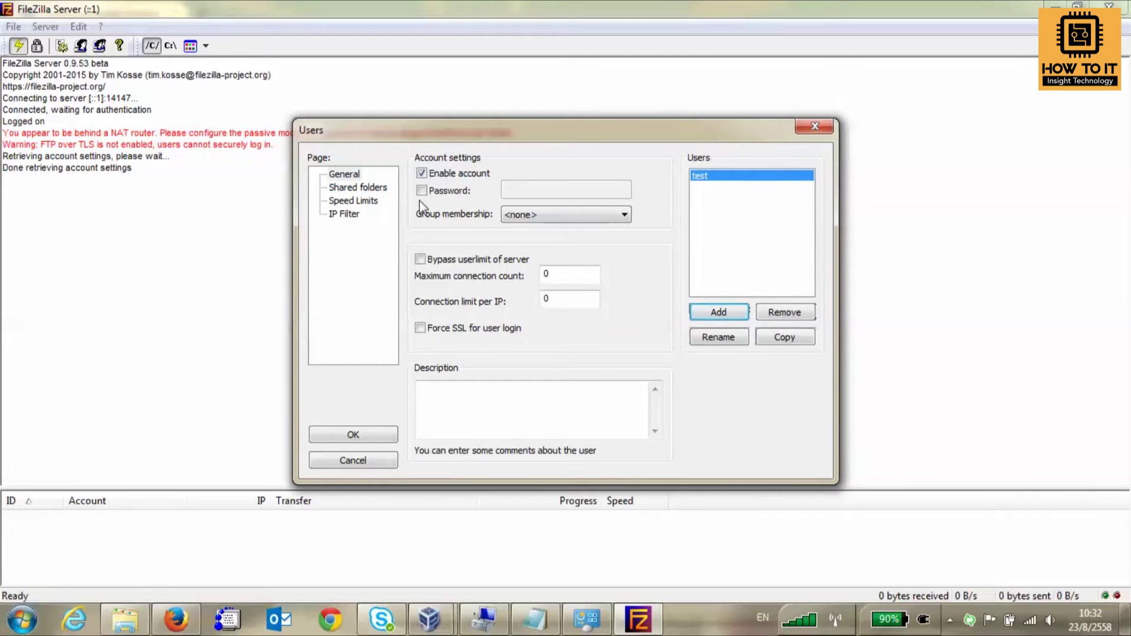
left_click(422, 190)
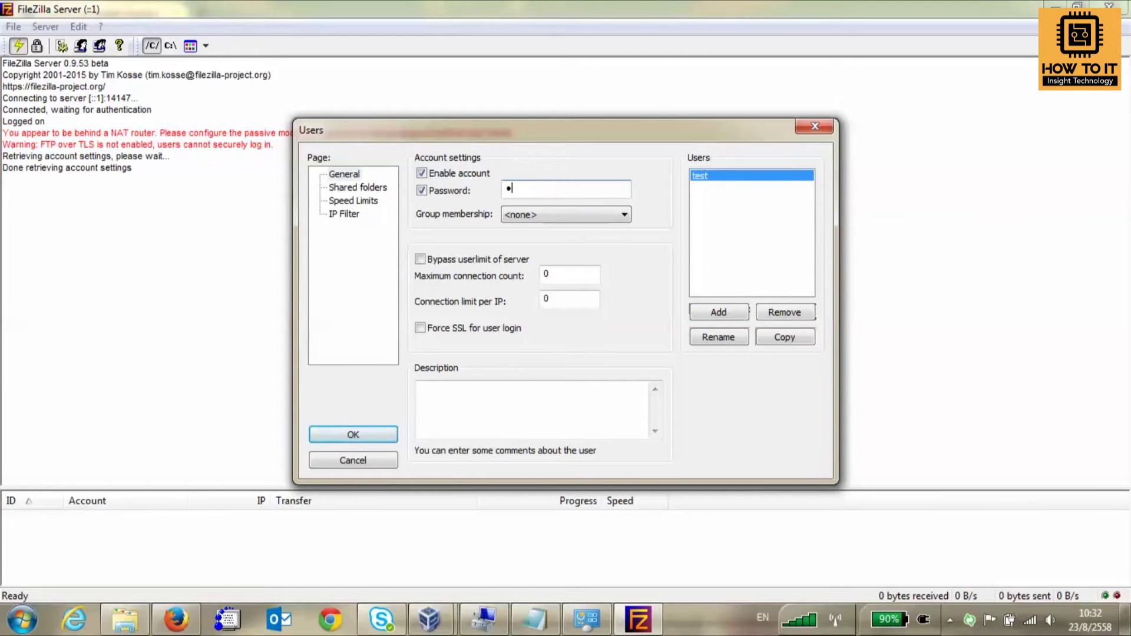
Add D:\Up2Youtube as a shared folder for user 'test'.
left_click(353, 187)
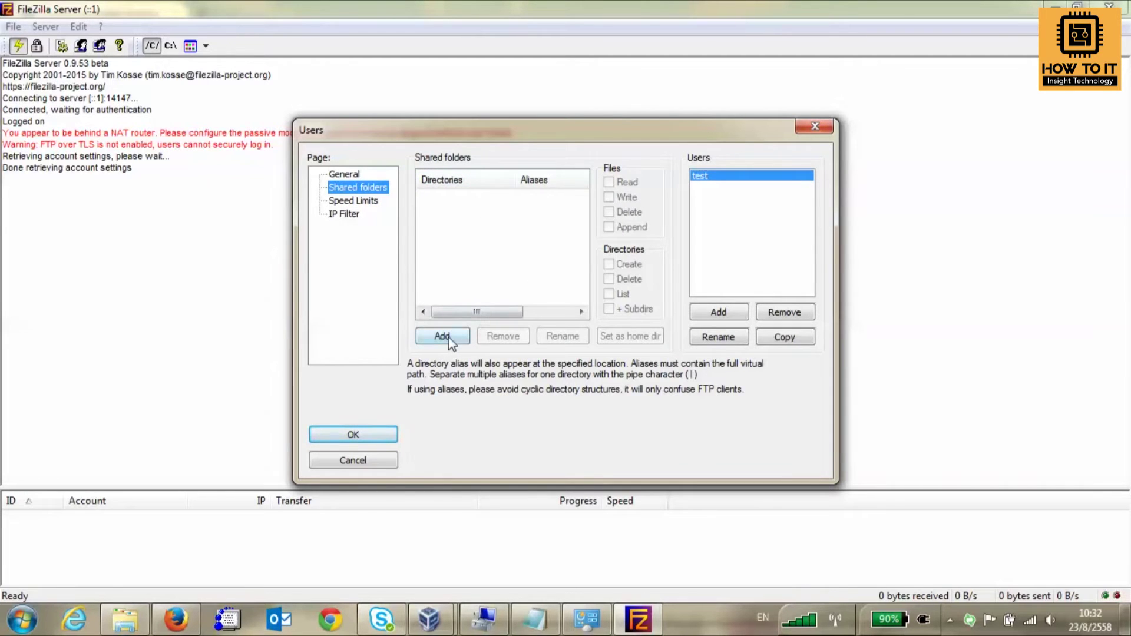
left_click(447, 337)
left_click(539, 340)
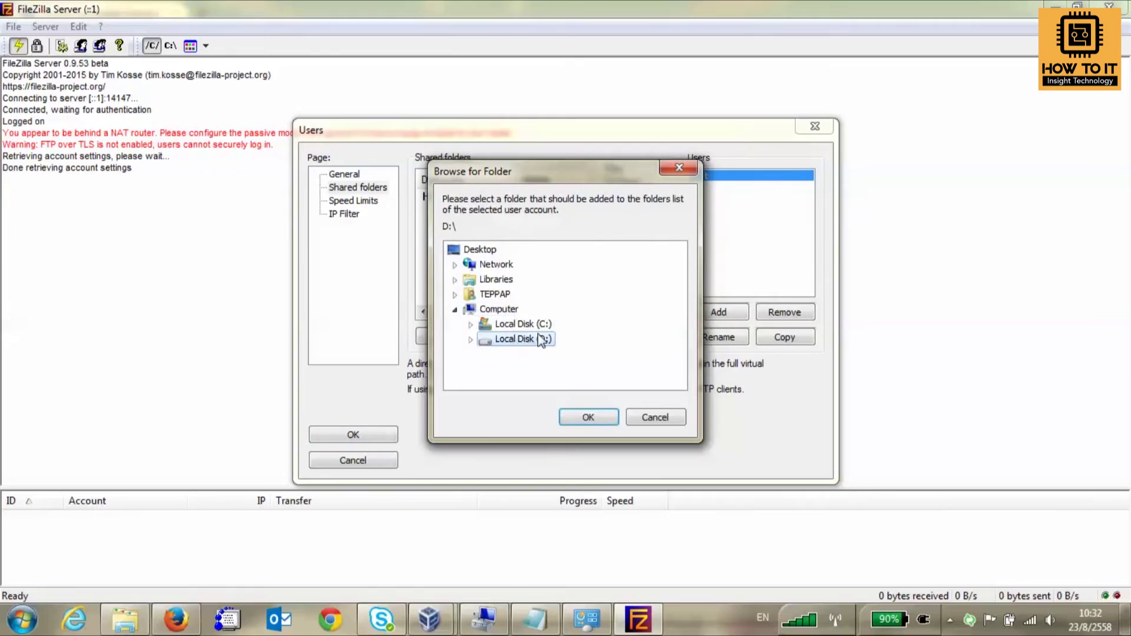
scroll(610, 316, "down", 10)
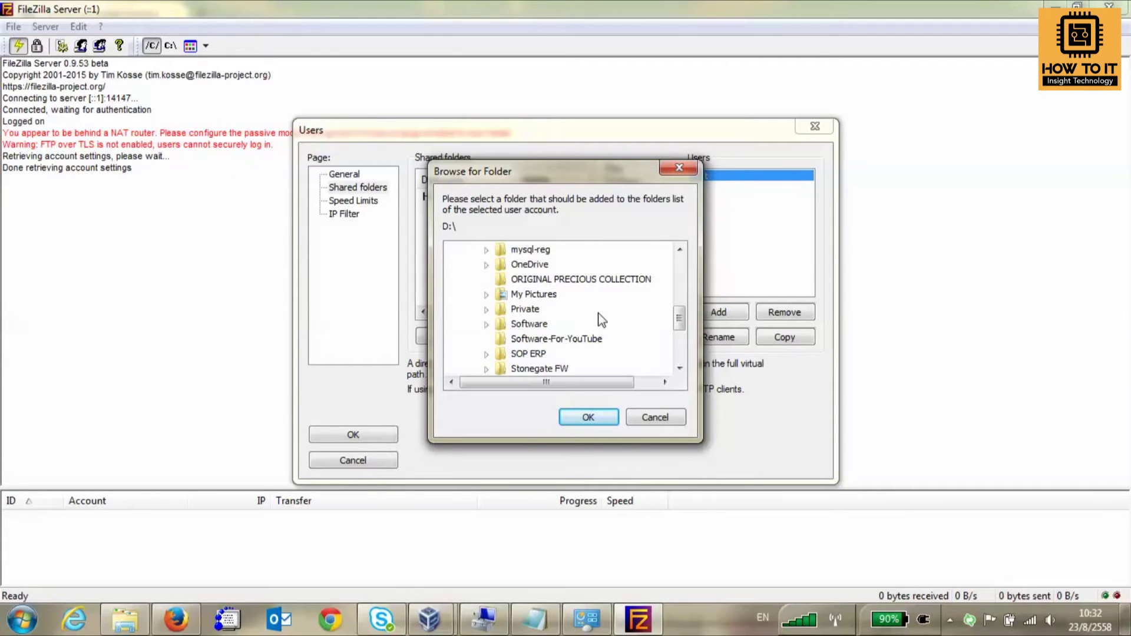
left_click(536, 279)
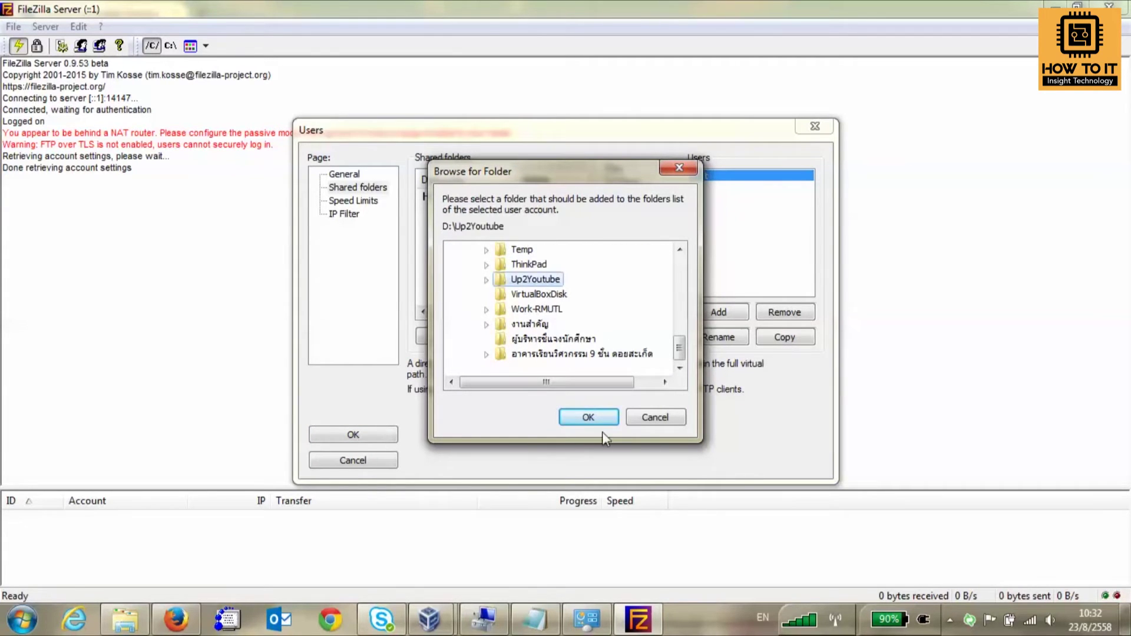
left_click(596, 423)
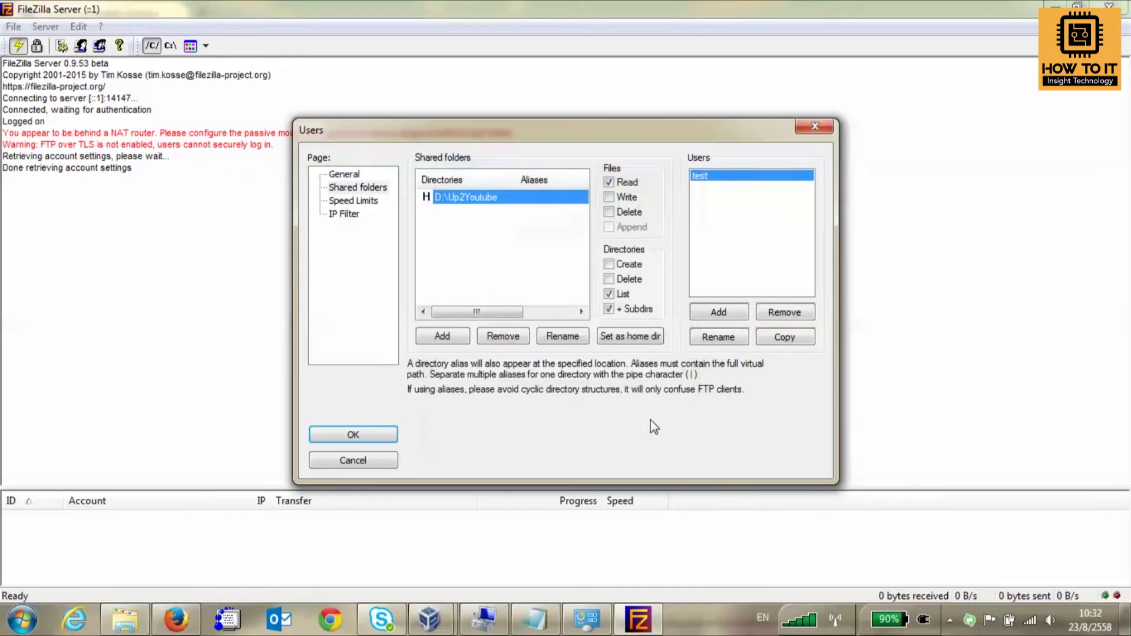
Grant Write, Delete and Append file rights plus Create and Delete directory rights, then save.
left_click(608, 198)
left_click(608, 212)
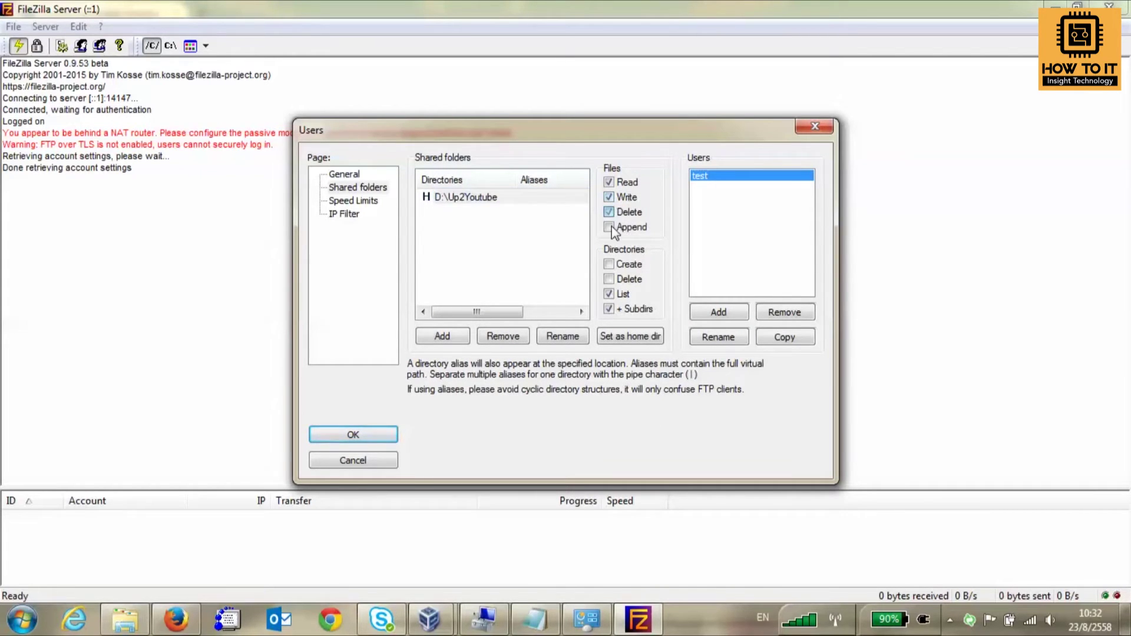
left_click(608, 227)
left_click(608, 264)
left_click(609, 279)
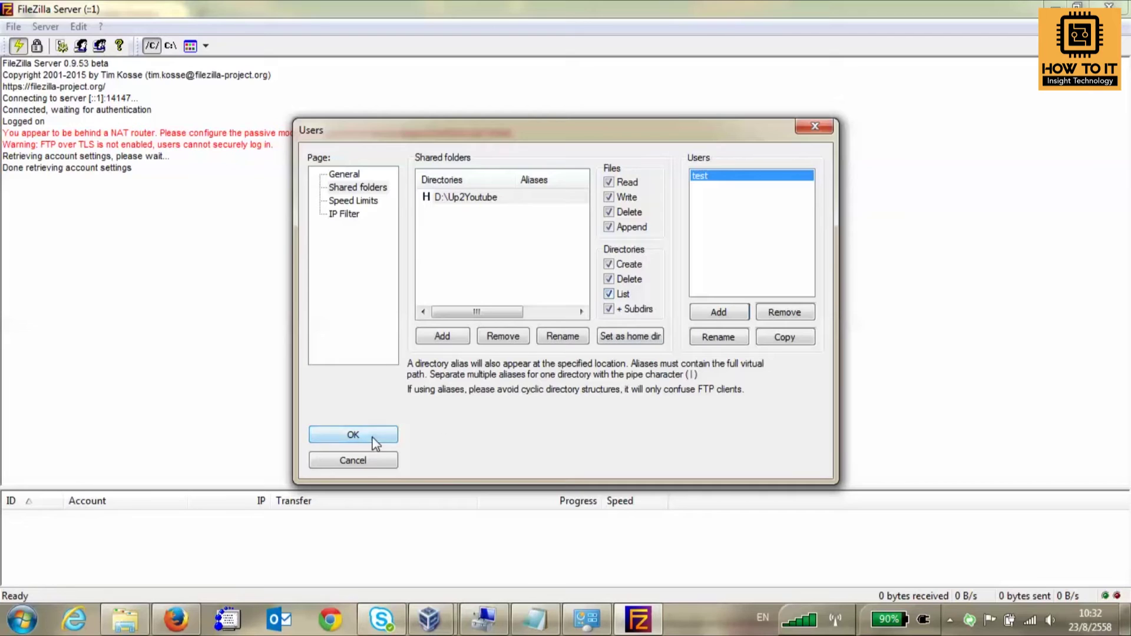
left_click(350, 434)
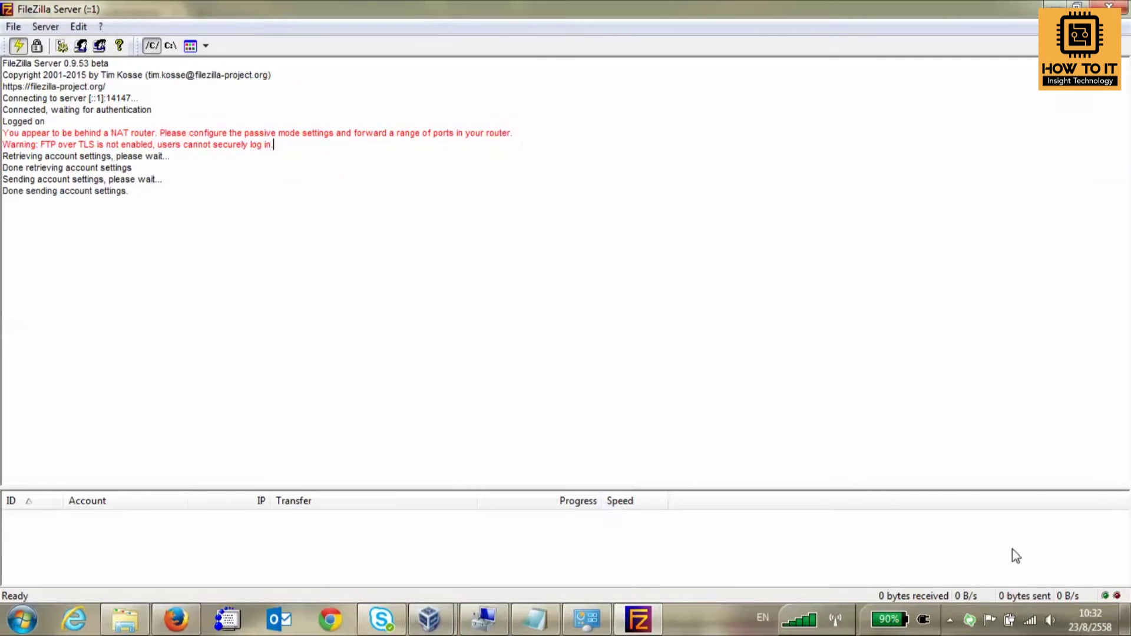
Show the wireless connection's network details with IPv4 address 192.168.1.11, then return to Notepad.
right_click(1030, 619)
left_click(1020, 601)
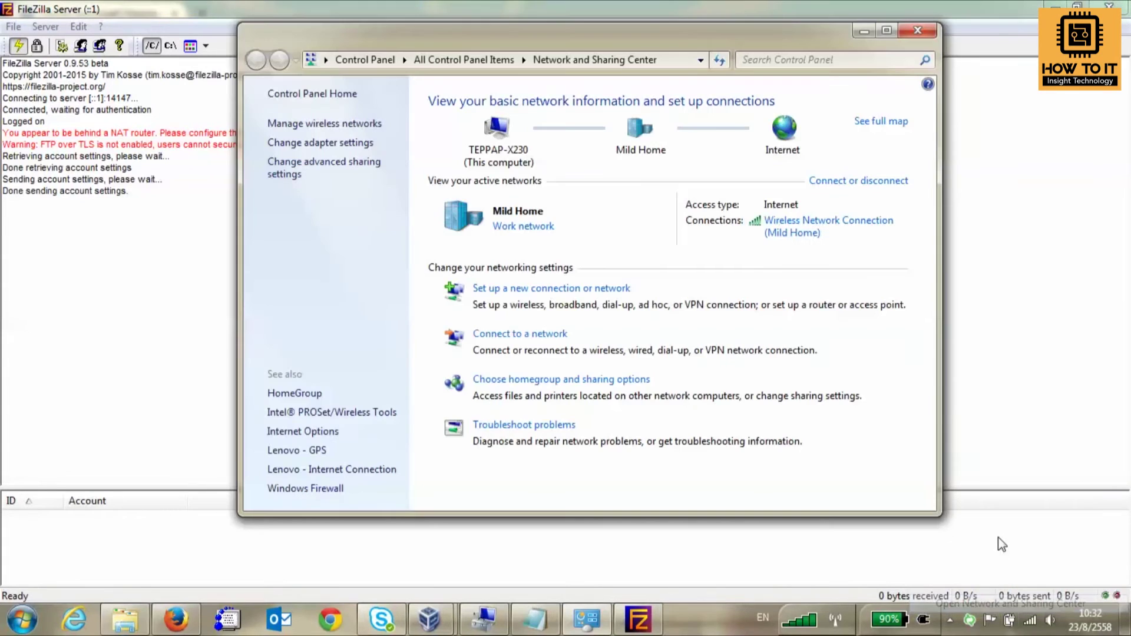
left_click(799, 233)
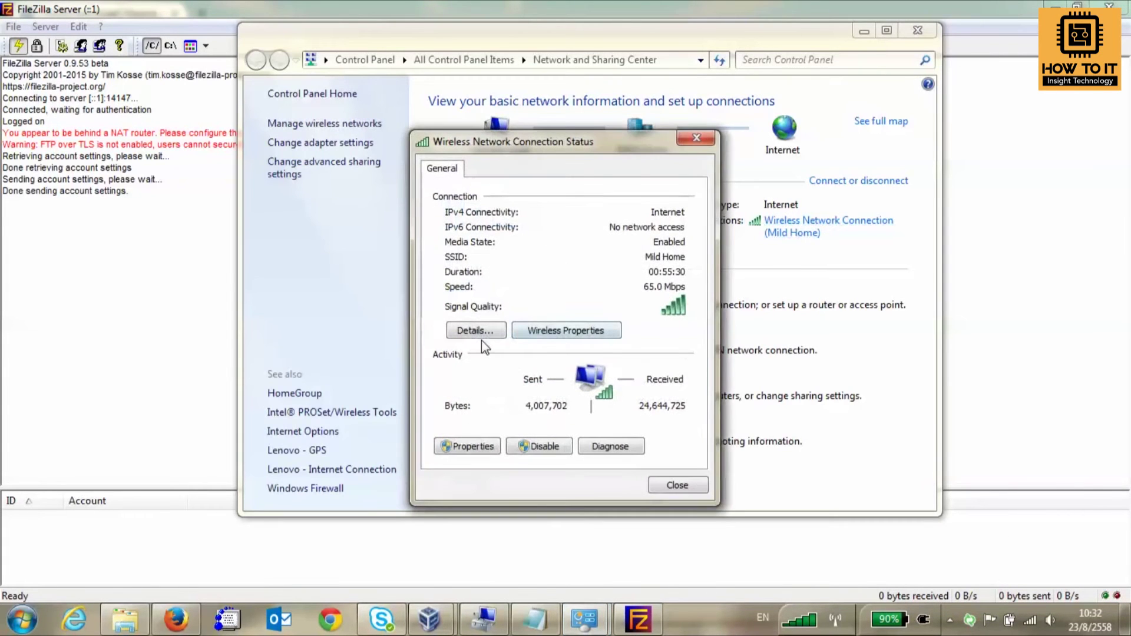
left_click(478, 329)
left_click(639, 288)
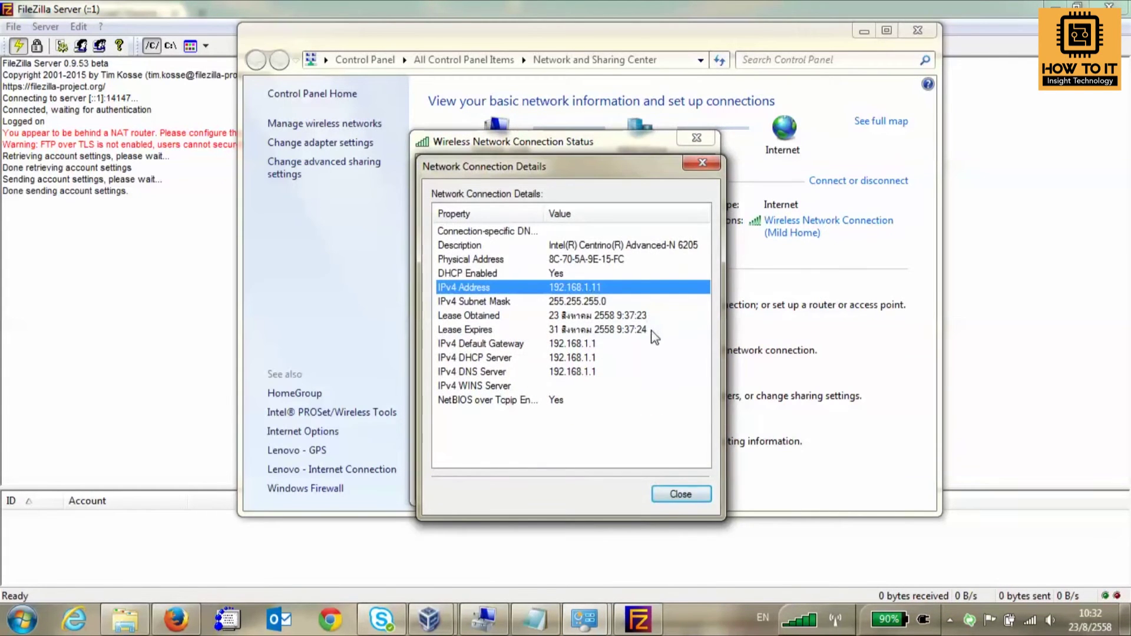
left_click(536, 620)
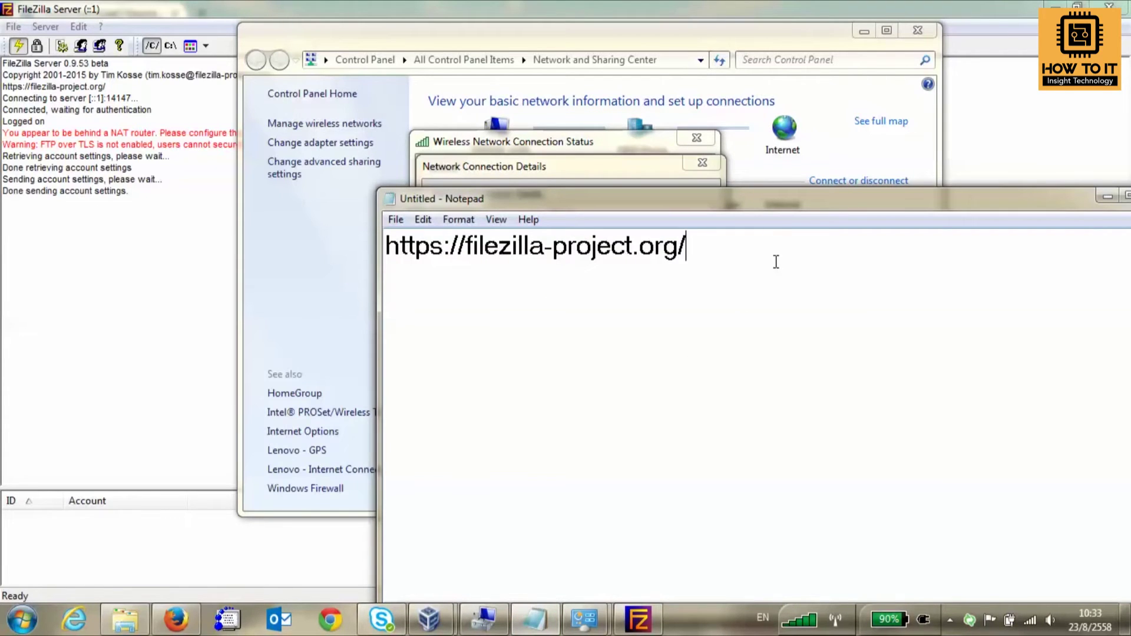
Note 'server : 192.168.1.11' and start a 'Client' line, then switch to the Windows XP VM.
type("server : ")
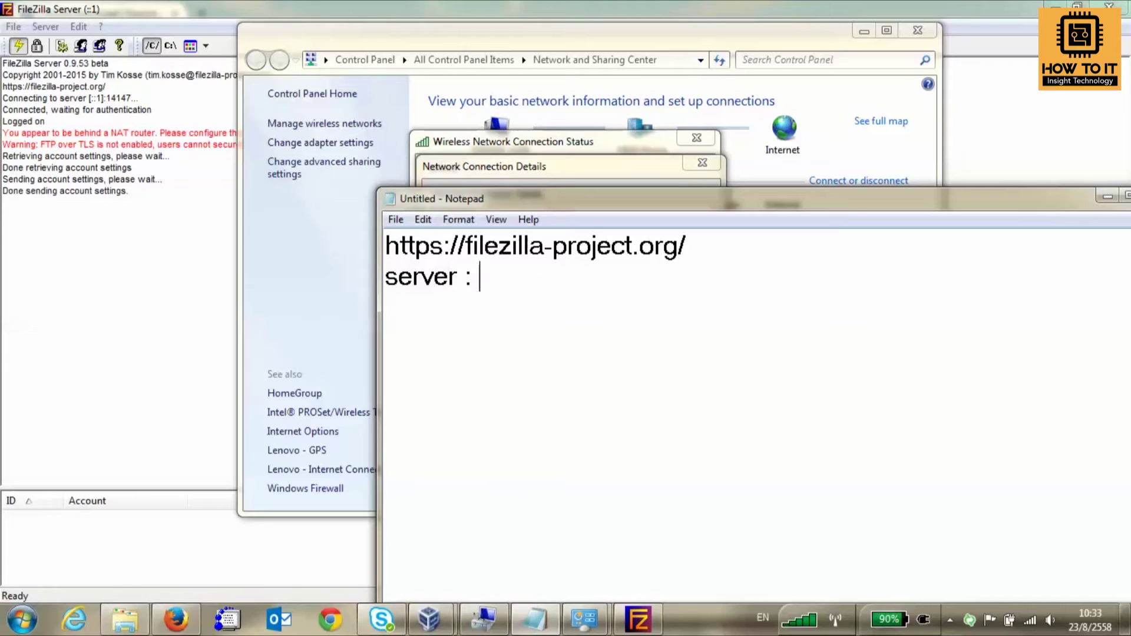
type("192.168.1.11")
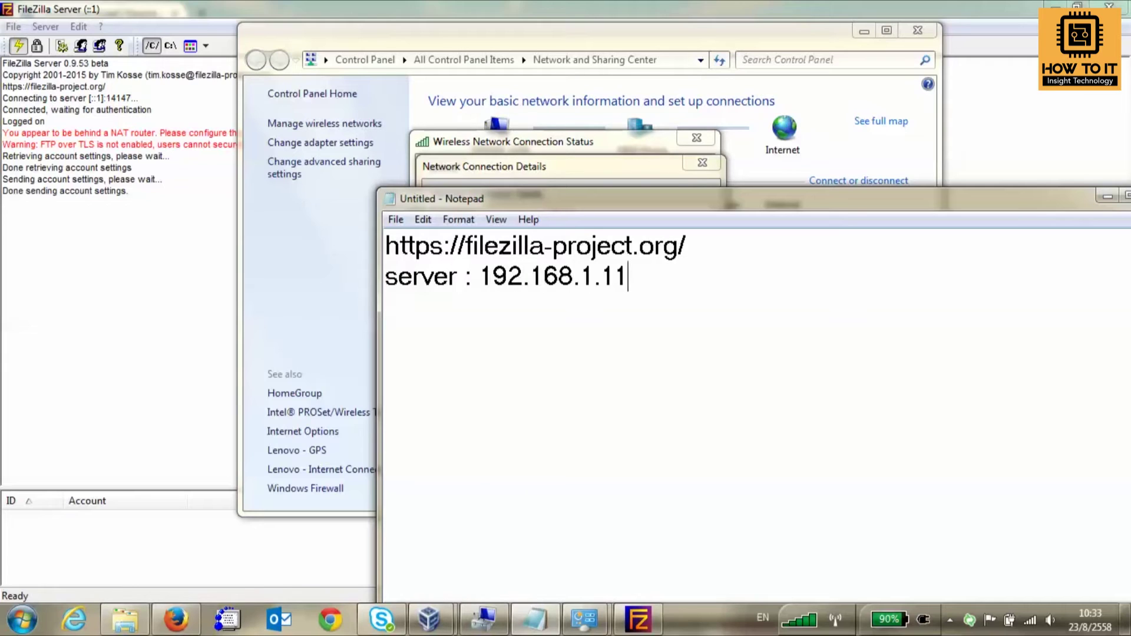
key("Return")
type("Client :")
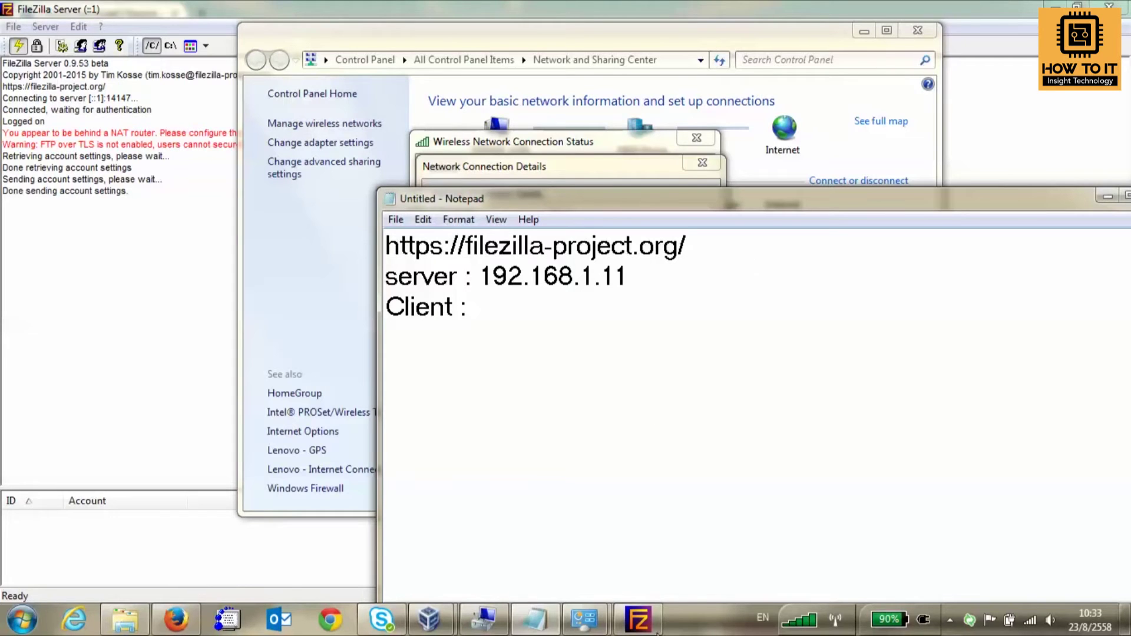
mouse_move(428, 619)
left_click(500, 525)
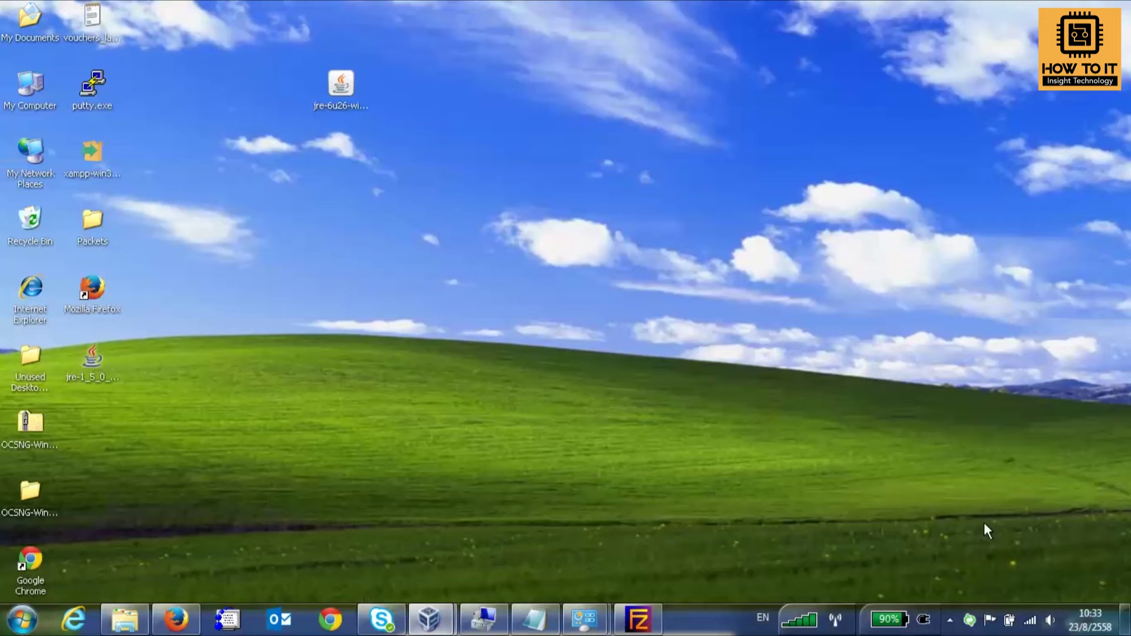
Check the Local Area Connection support details showing IP 192.168.1.12, then launch Google Chrome.
right_click(1084, 623)
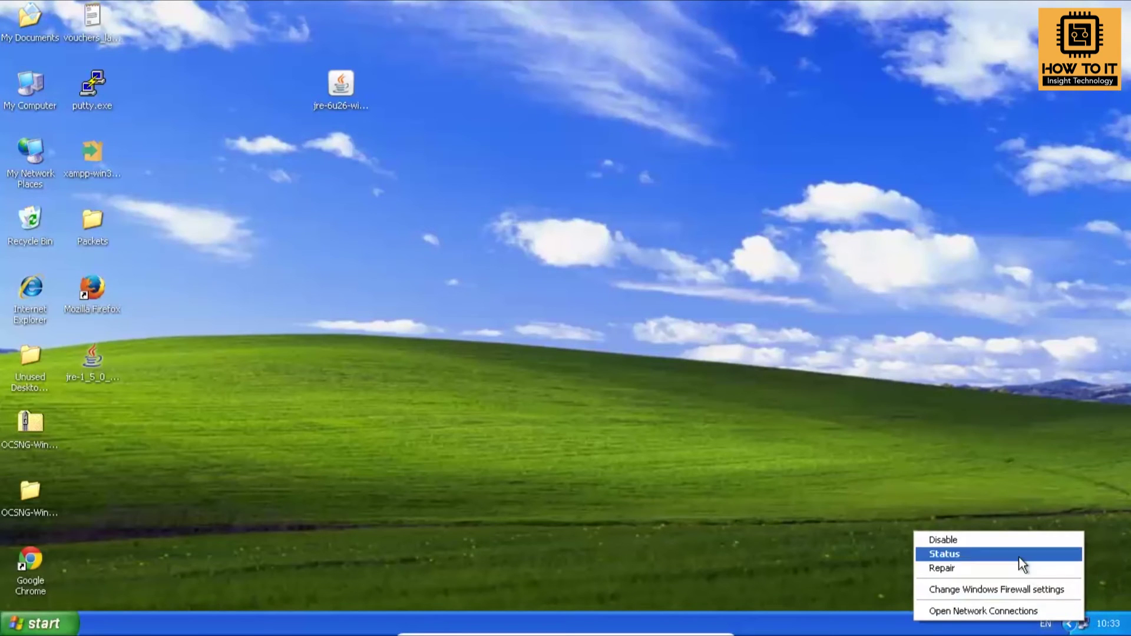
left_click(1018, 557)
left_click(483, 171)
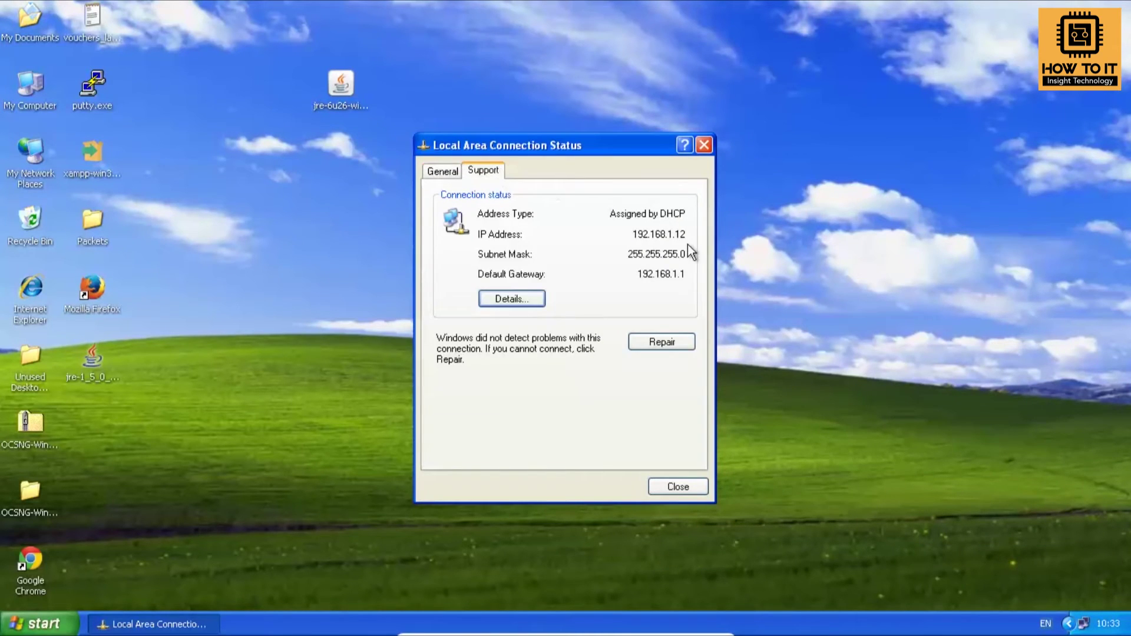
double_click(30, 562)
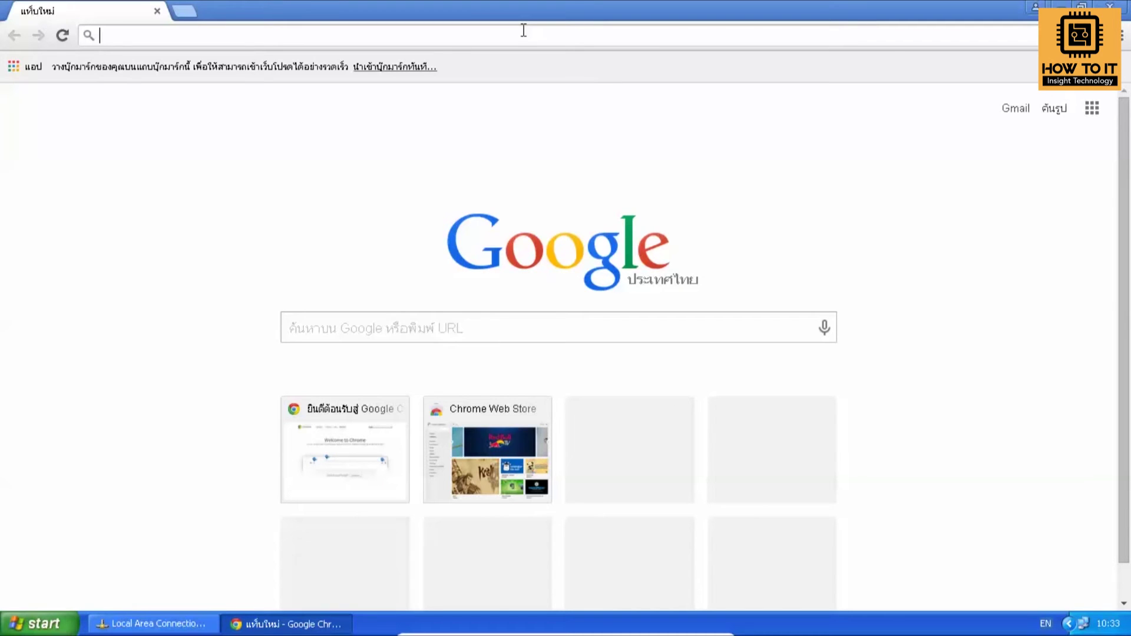
type("winscp")
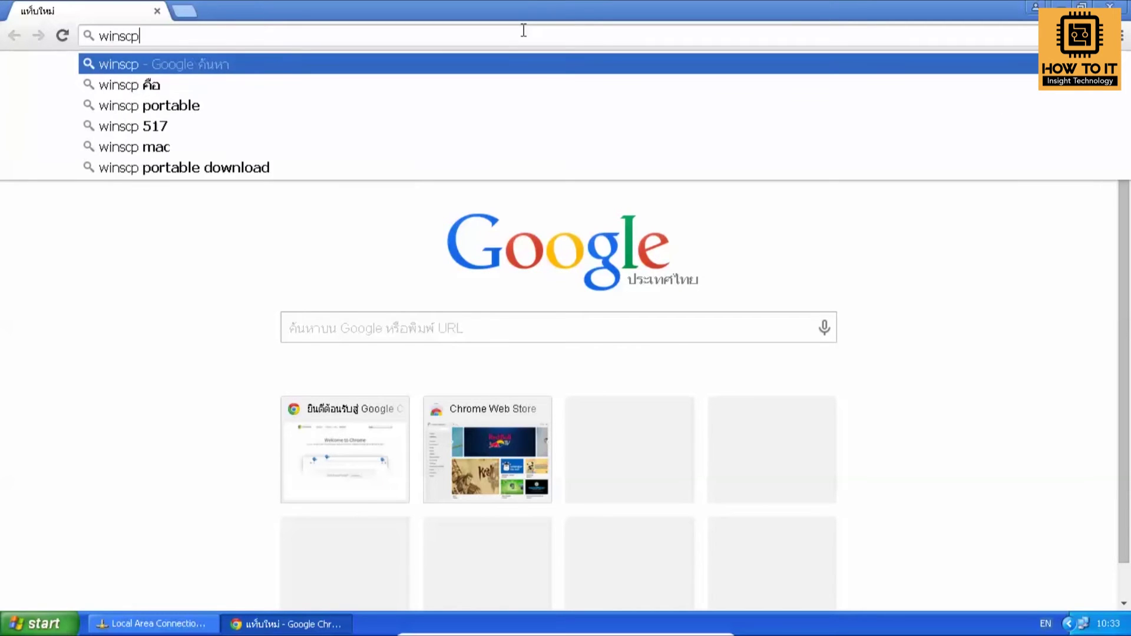
key("Return")
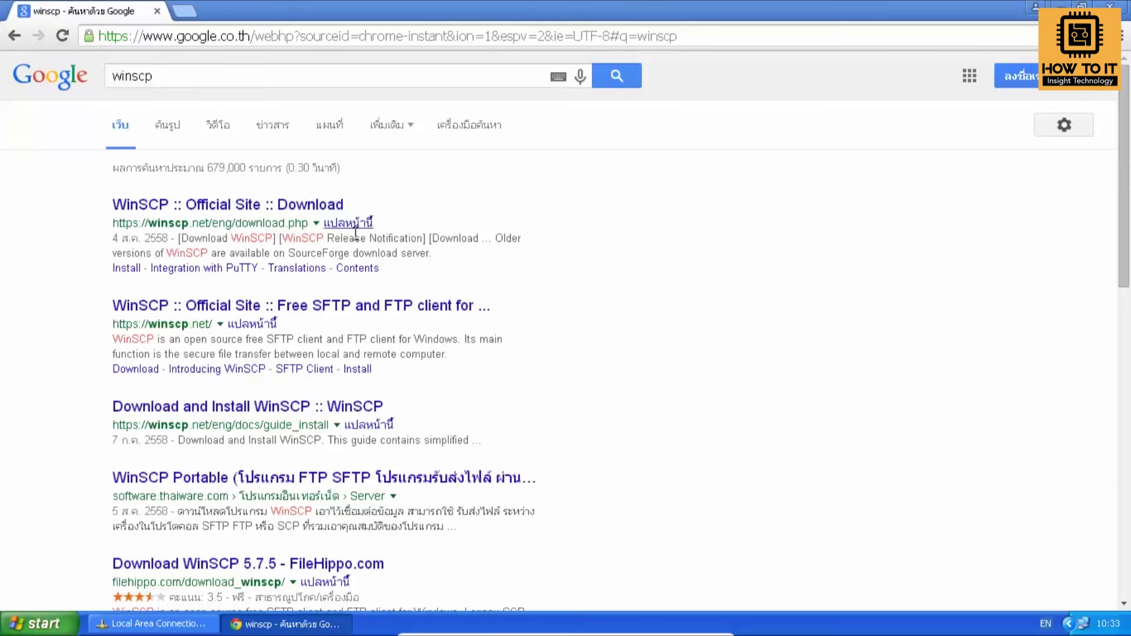
left_click(306, 207)
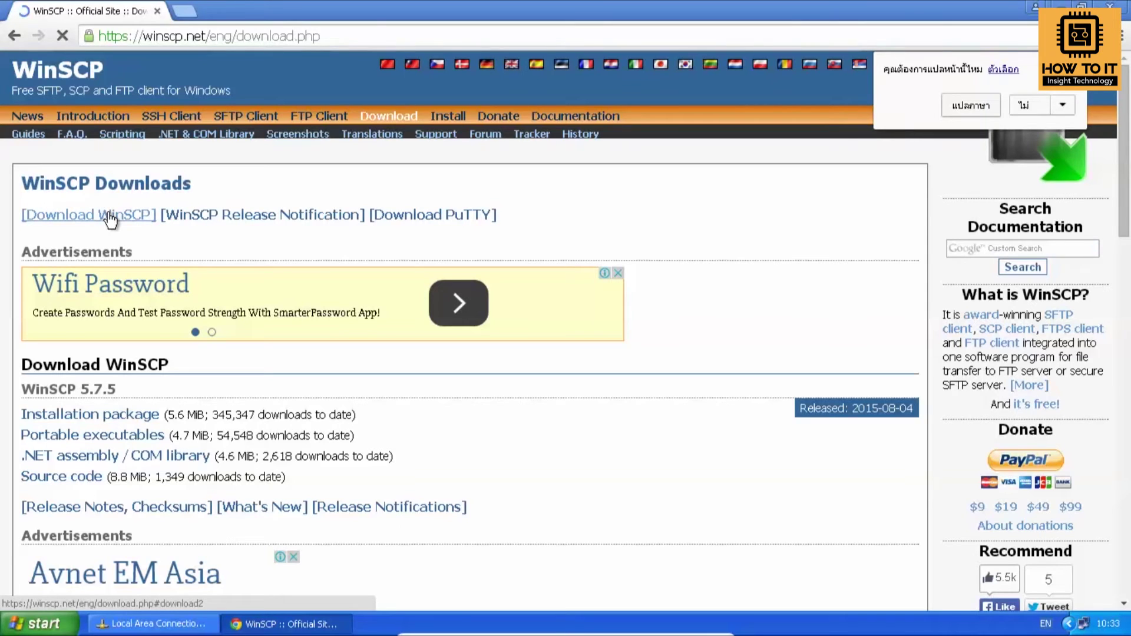
left_click(347, 34)
key("ctrl+c")
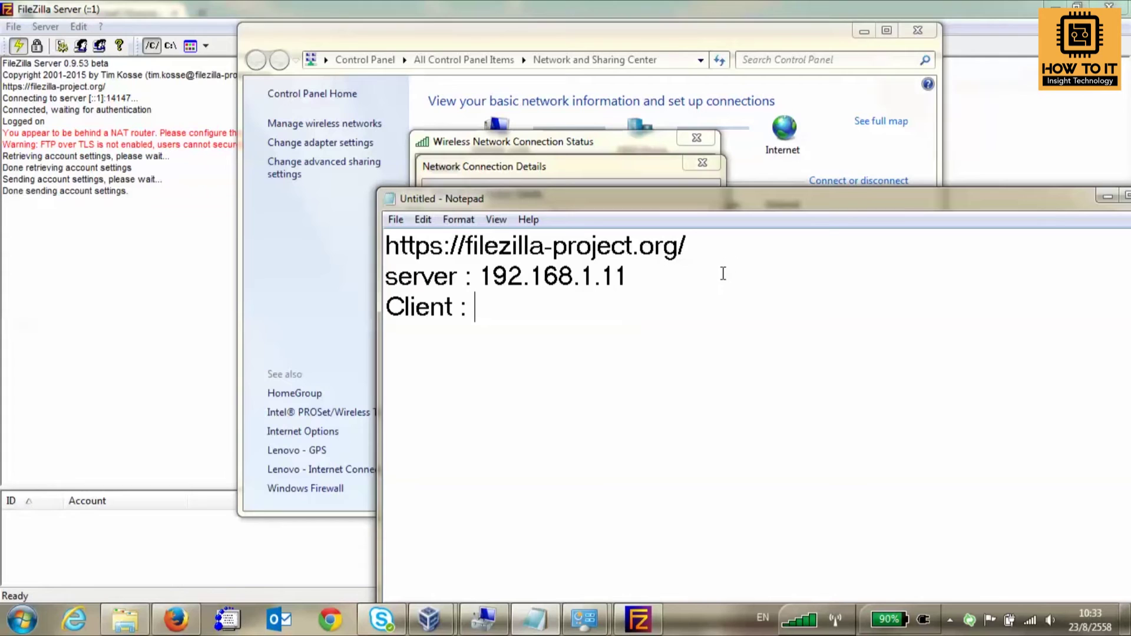
left_click(737, 244)
Add the WinSCP download address below the FileZilla link and set the Client line to 192.168.1.12.
key("Return")
key("ctrl+v")
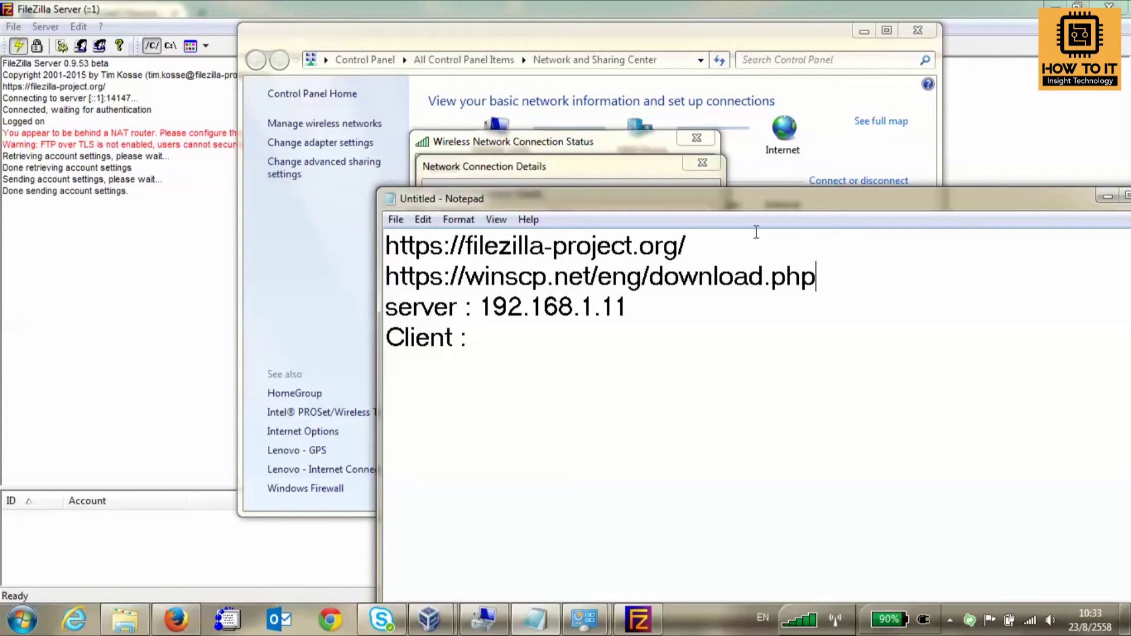
left_click(585, 356)
type("192.168.1.12")
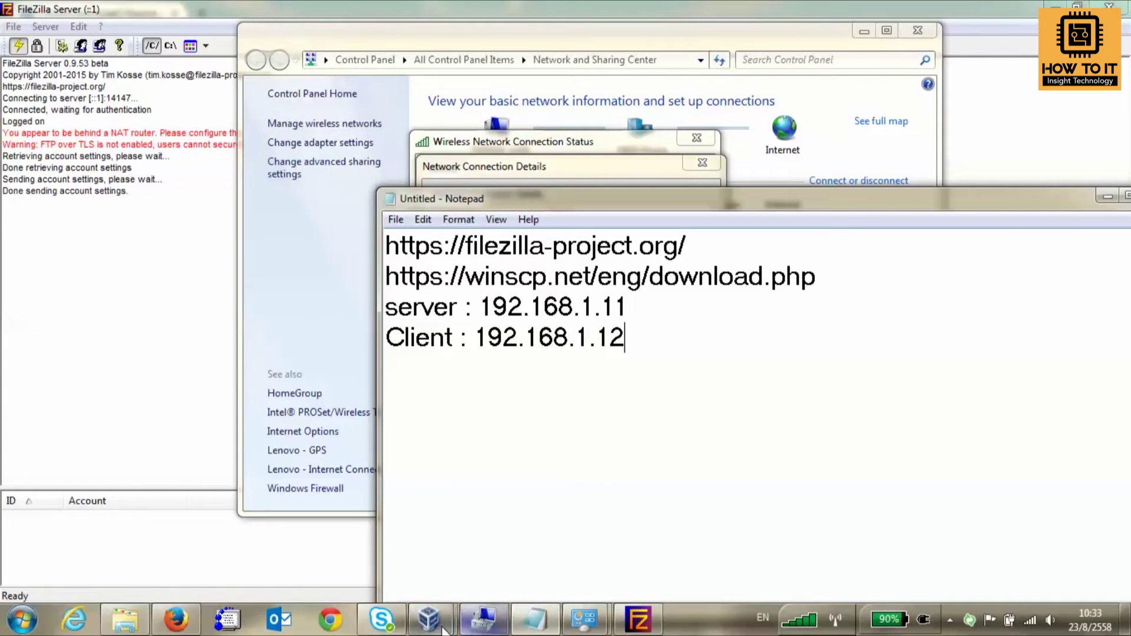
mouse_move(428, 619)
left_click(533, 530)
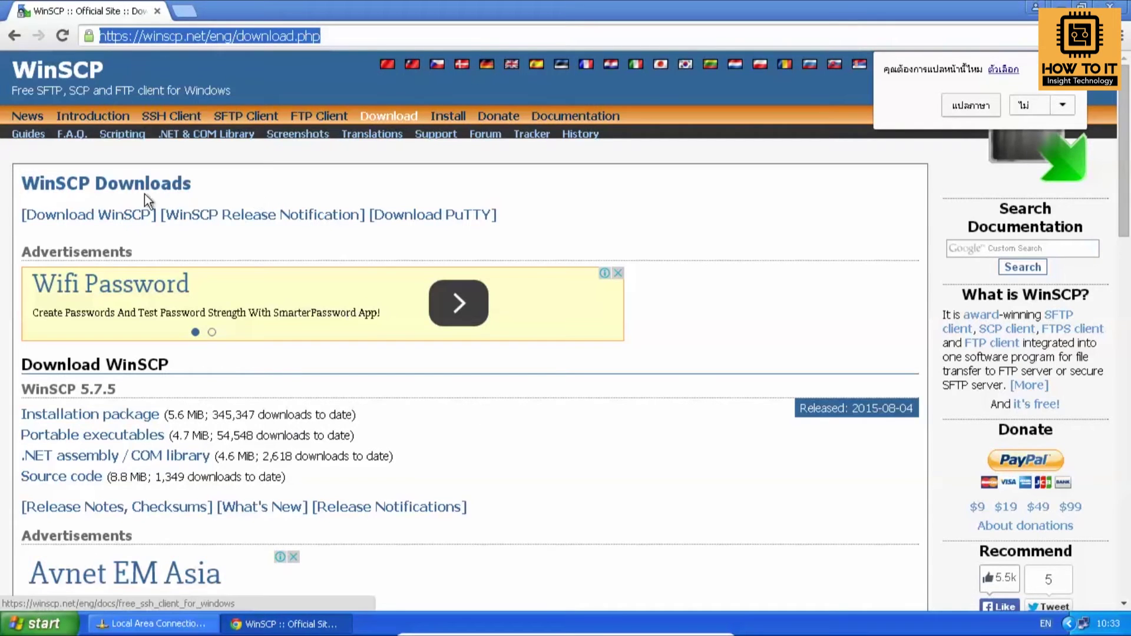
Download the WinSCP installation package winscp575setup.exe from SourceForge, viewing the page at 125%, and run it.
left_click(106, 214)
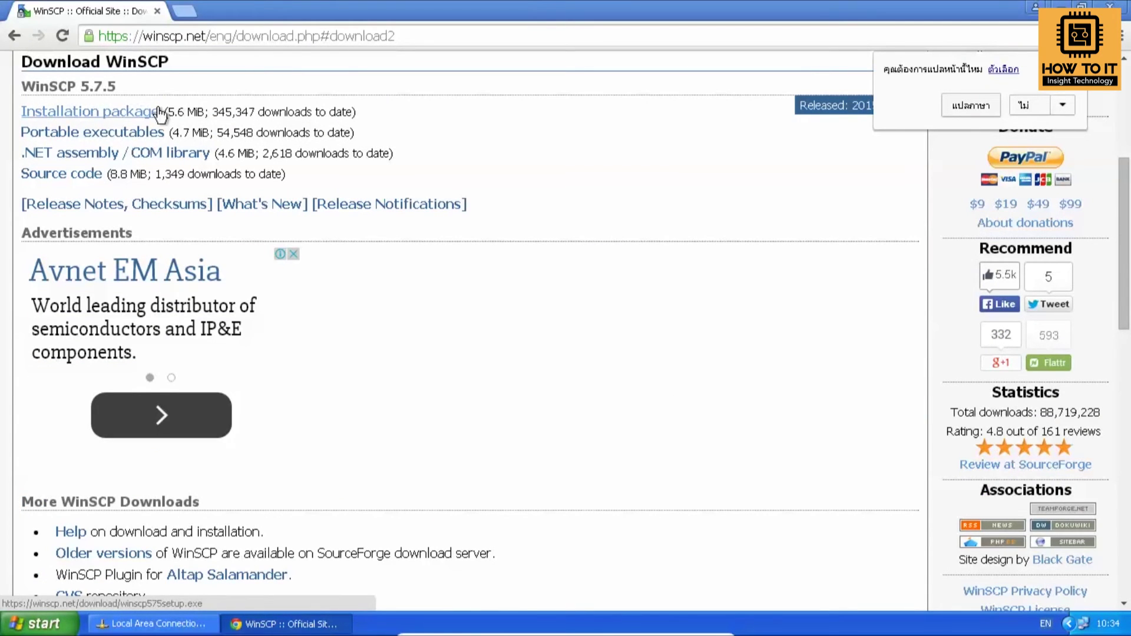
key("ctrl+plus")
key("ctrl+plus")
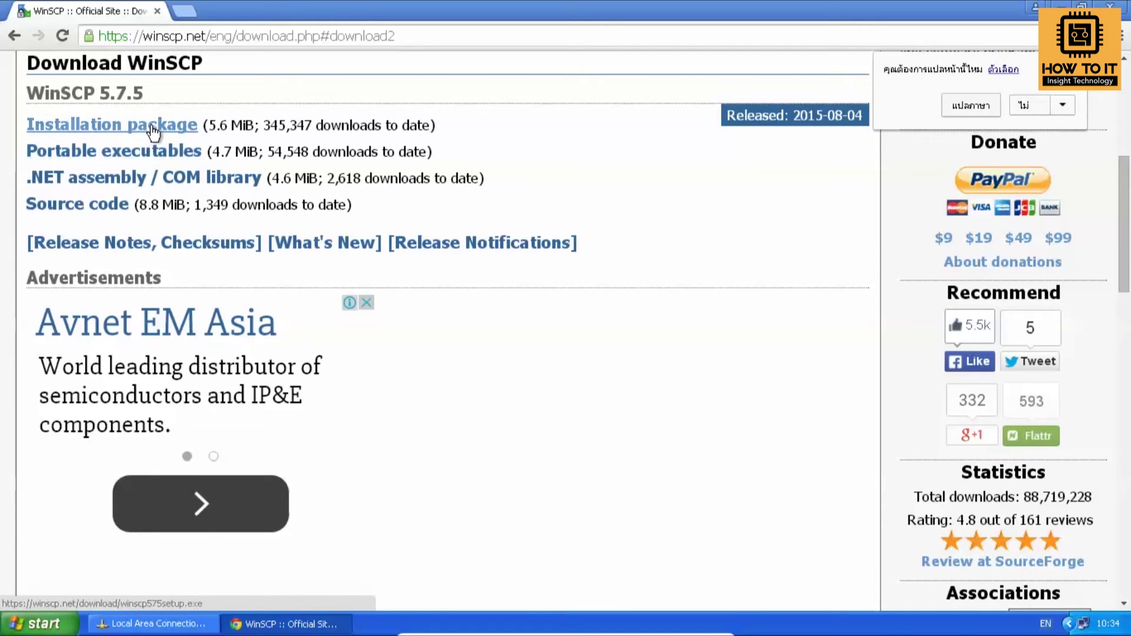
left_click(153, 131)
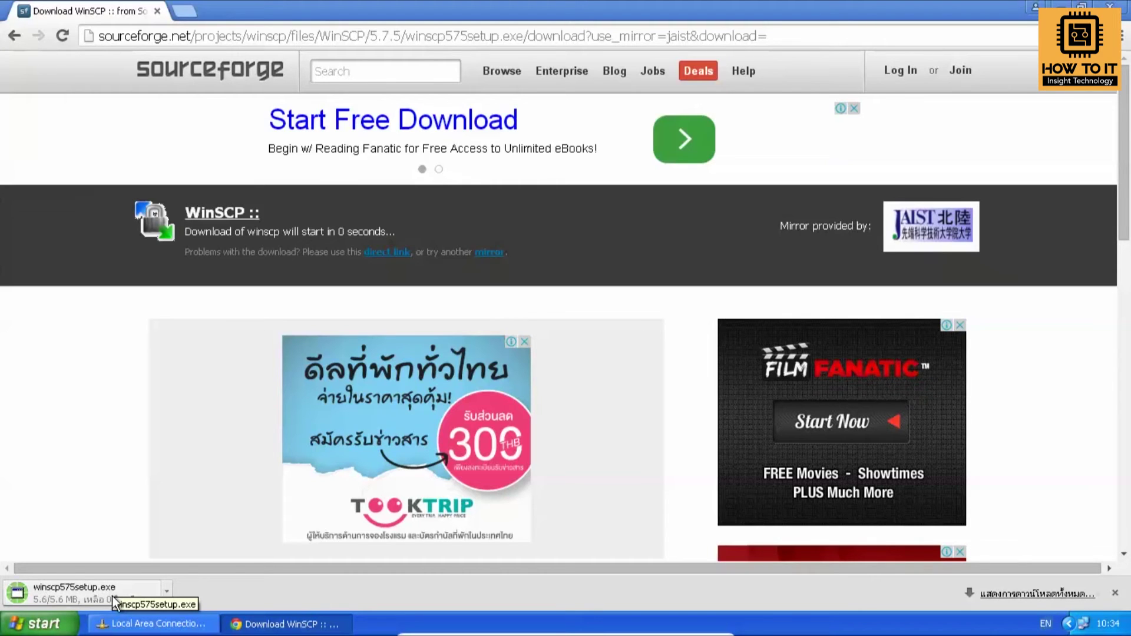
left_click(77, 594)
Install WinSCP in English with default setup and Commander interface, skipping the Getting started page.
left_click(623, 330)
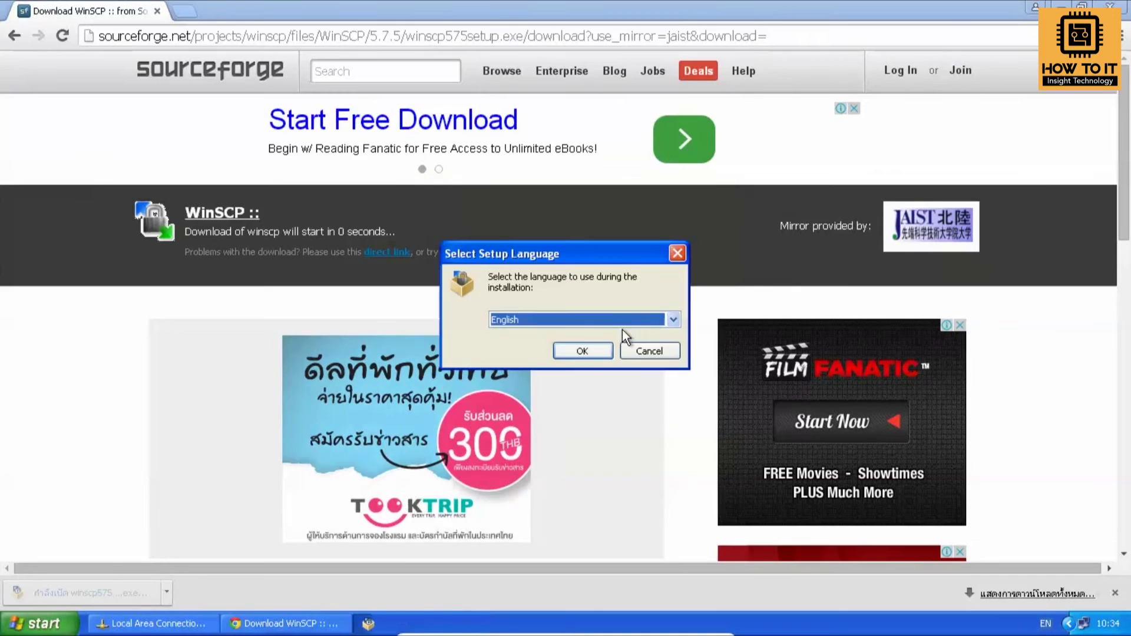
left_click(588, 351)
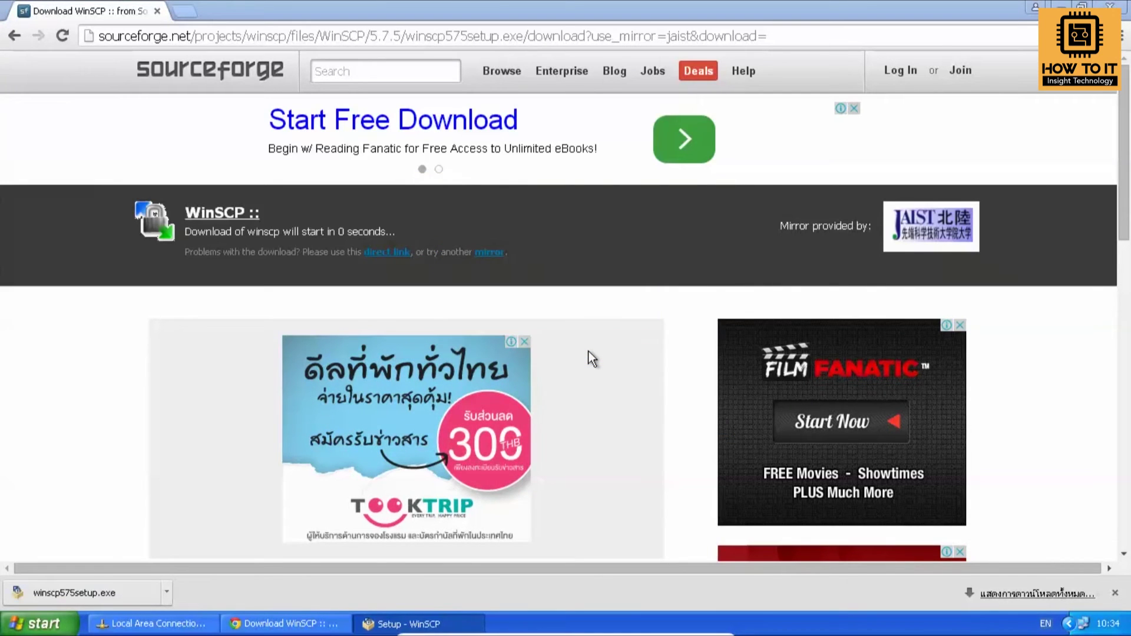
left_click(654, 446)
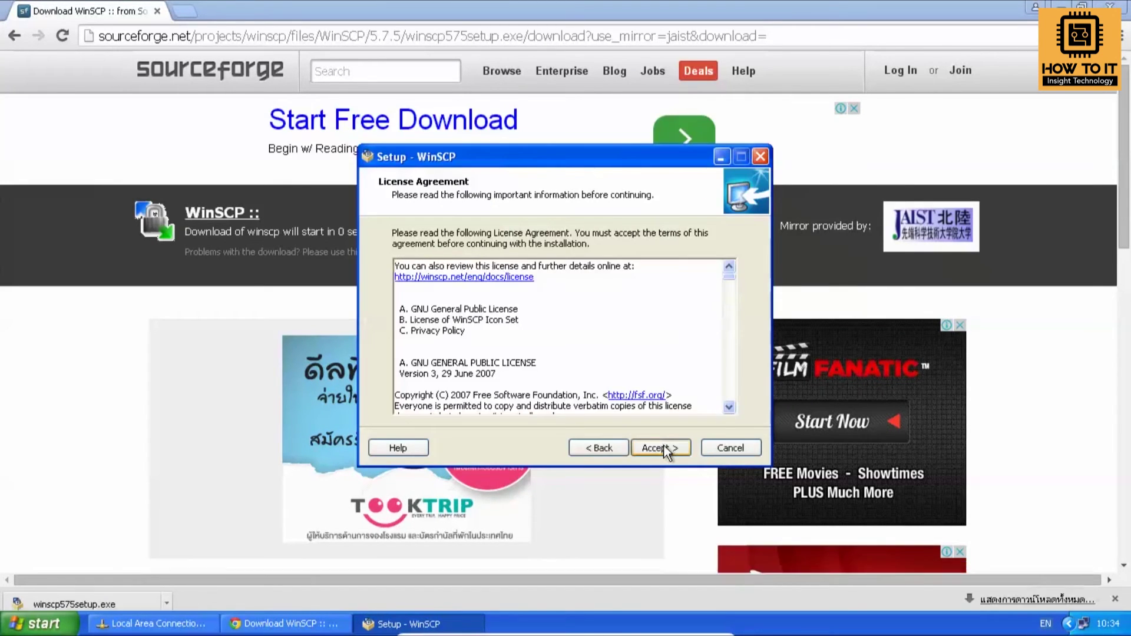
left_click(664, 446)
left_click(667, 447)
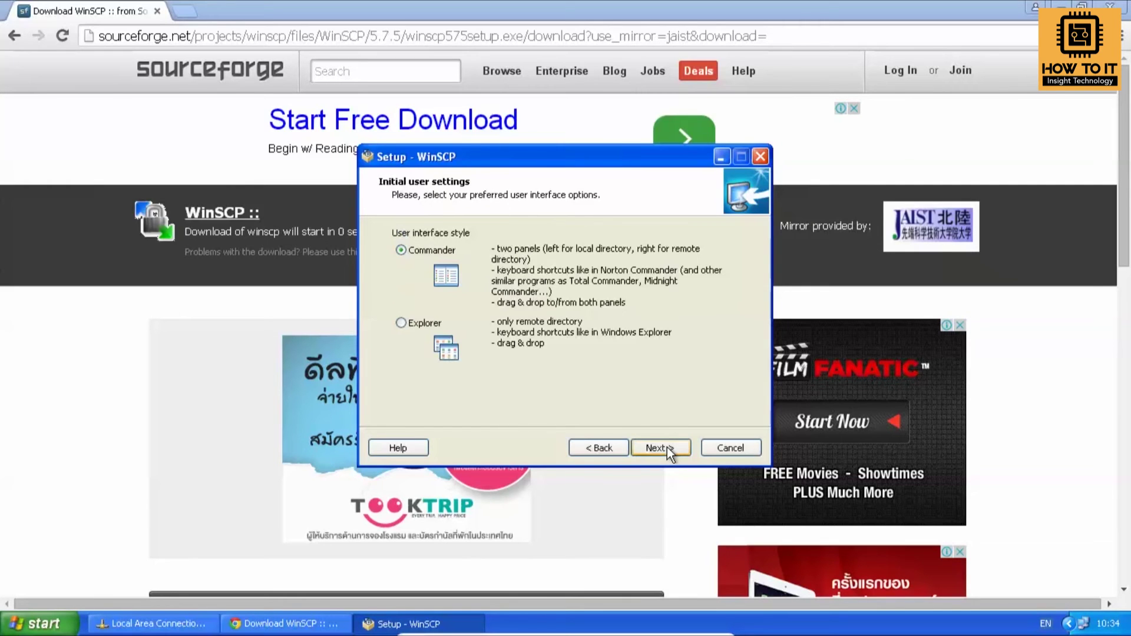
left_click(667, 447)
left_click(667, 447)
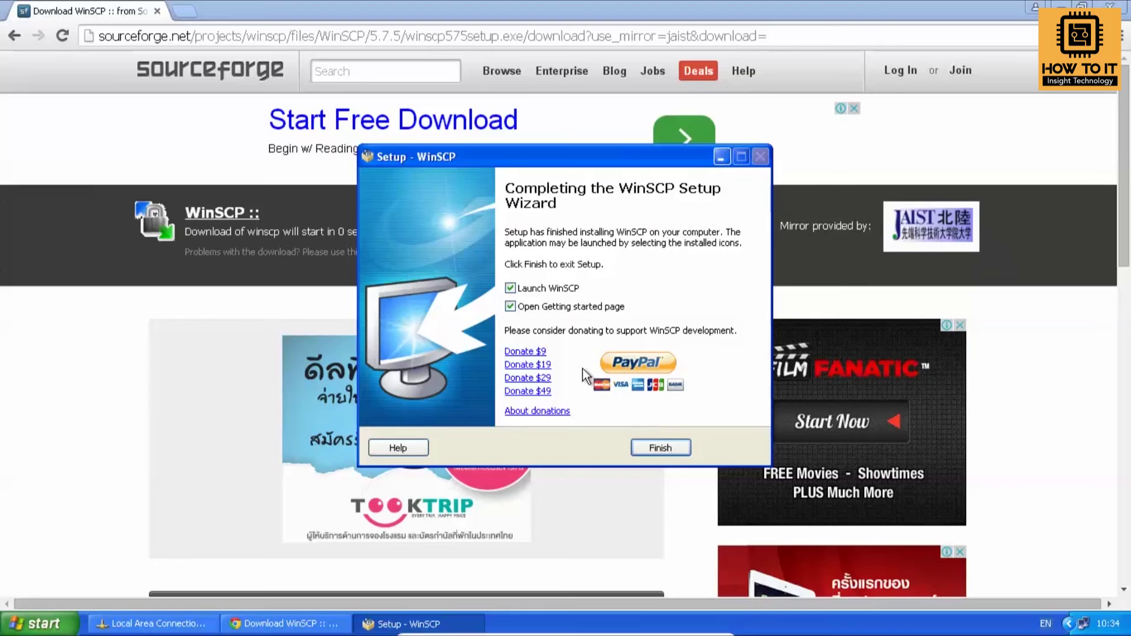
left_click(510, 306)
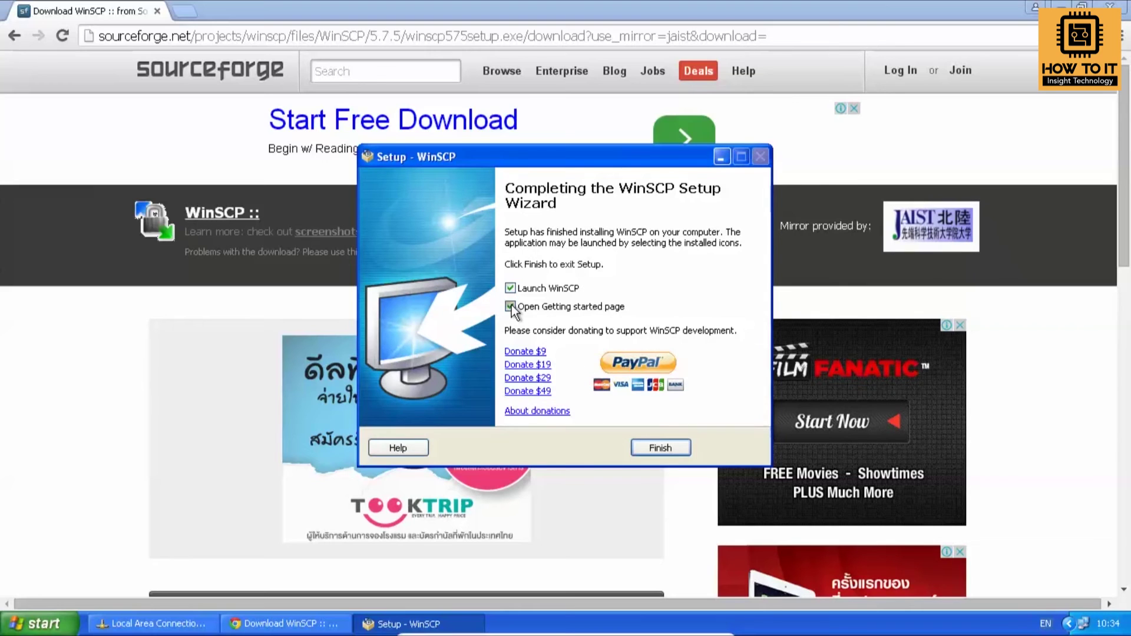
left_click(660, 448)
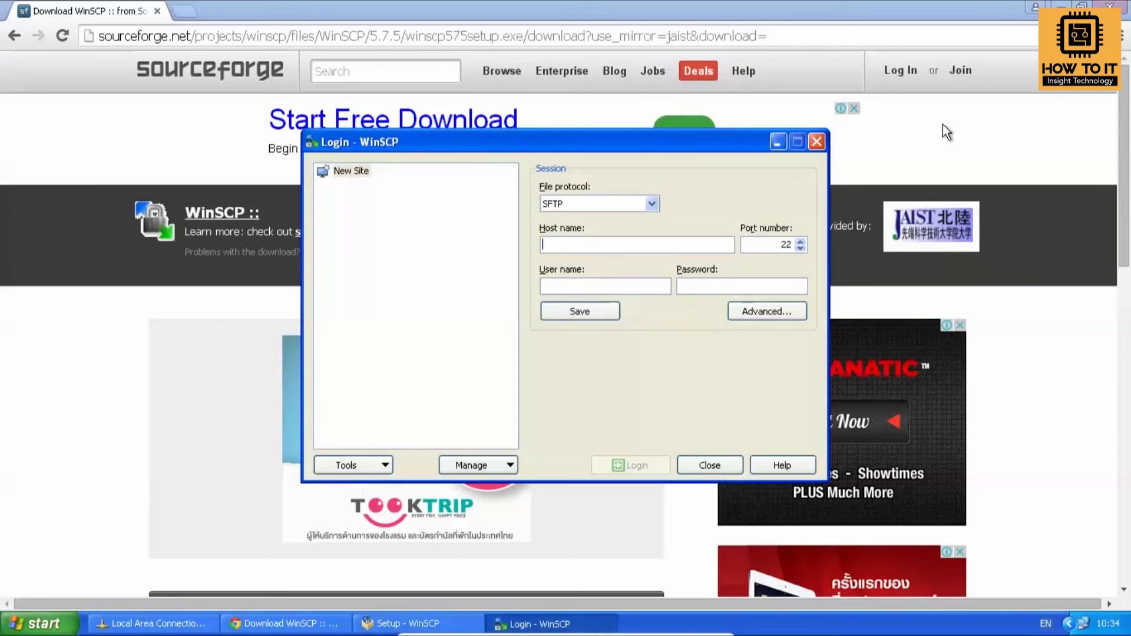
Set WinSCP's file protocol to FTP and the host name to 192.168.1.11.
left_click(650, 204)
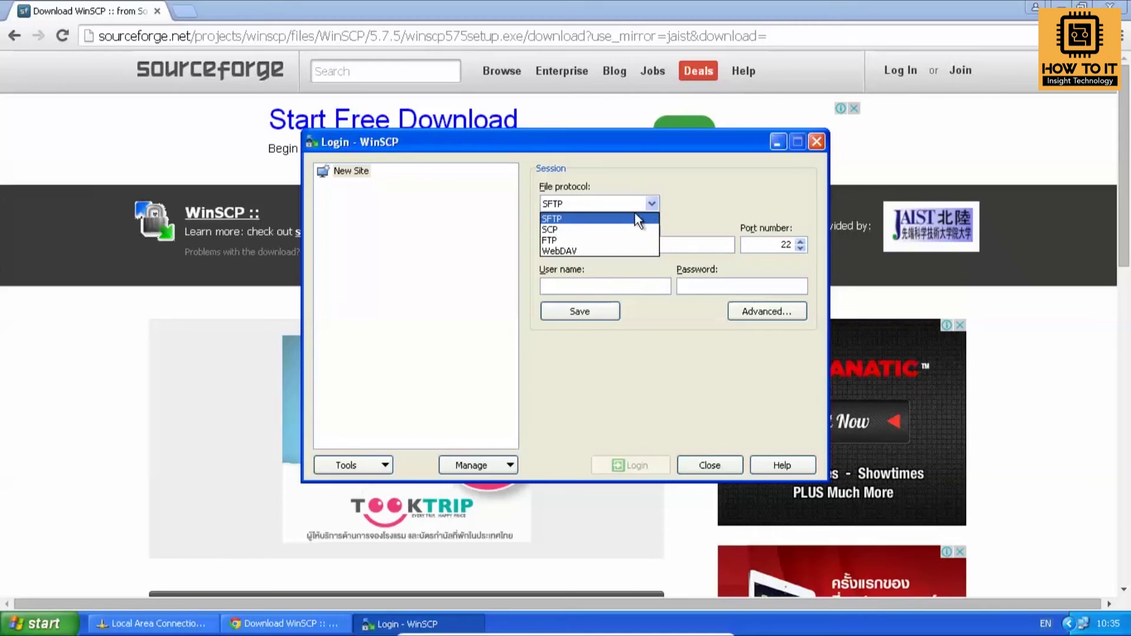
left_click(609, 239)
left_click(612, 242)
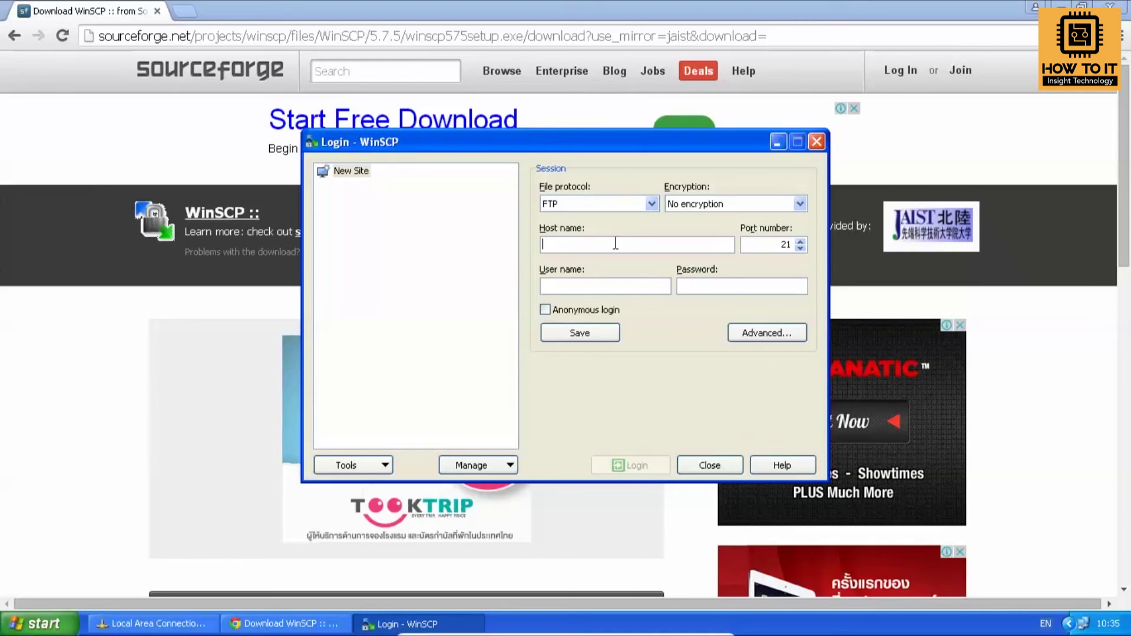
type("192.158")
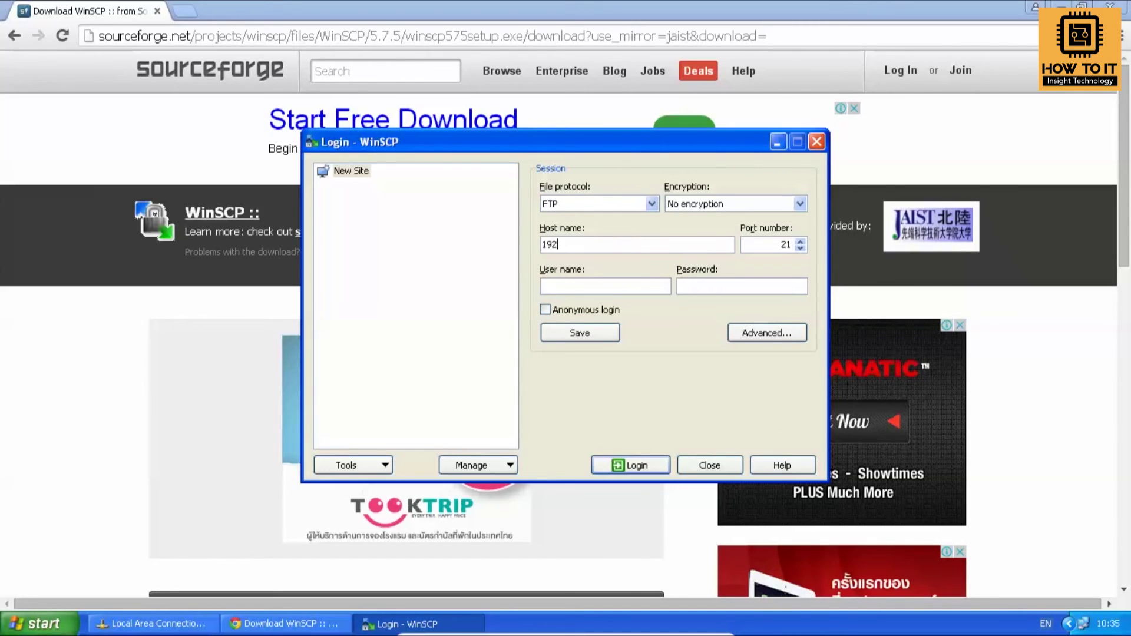
key("BackSpace")
key("BackSpace")
type("68.1.11")
Enter the new user's login name, log in, and close Chrome while it connects.
left_click(662, 286)
type("res")
double_click(645, 287)
type("testtest")
left_click(646, 467)
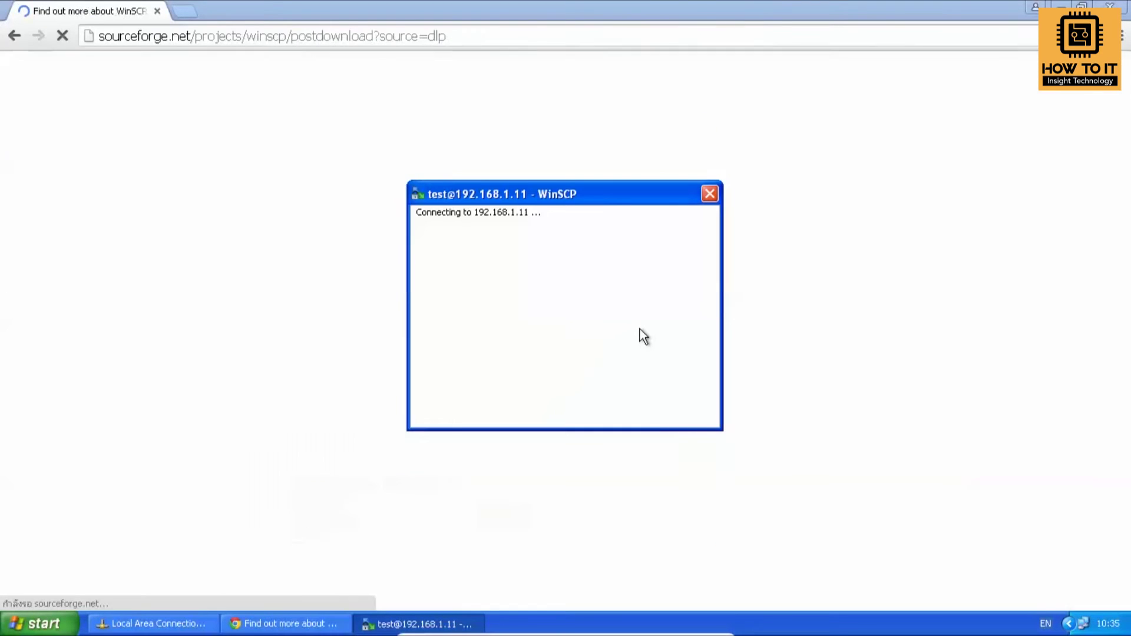
left_click(1109, 5)
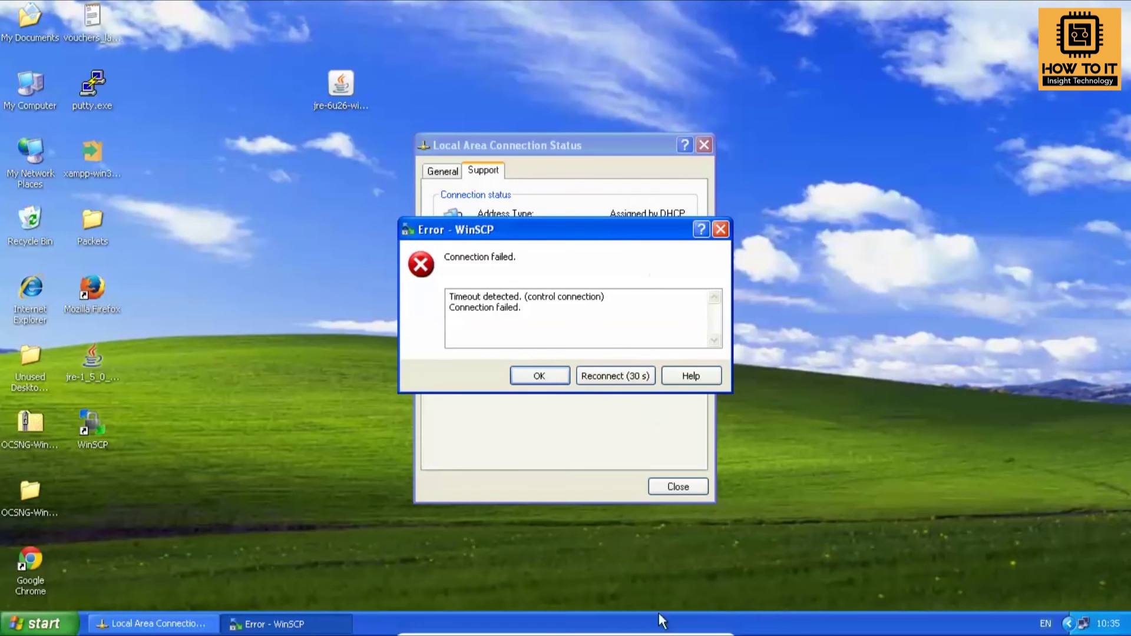
Turn Windows Firewall off for private and public networks on the host, then minimize Control Panel.
left_click(683, 627)
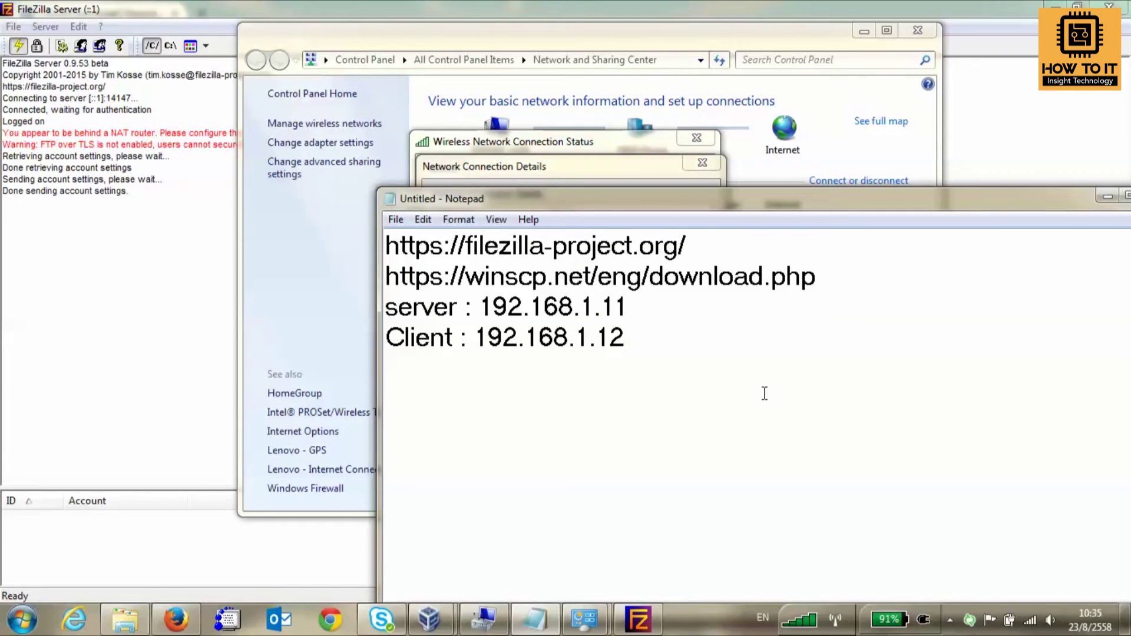
left_click(624, 155)
left_click(275, 294)
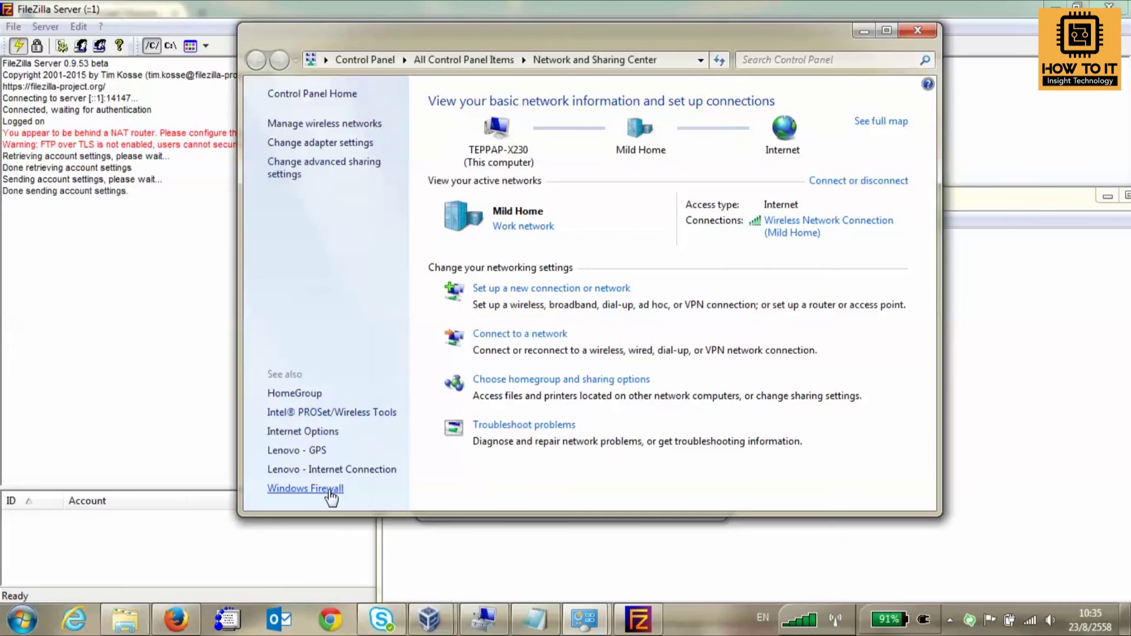
left_click(305, 488)
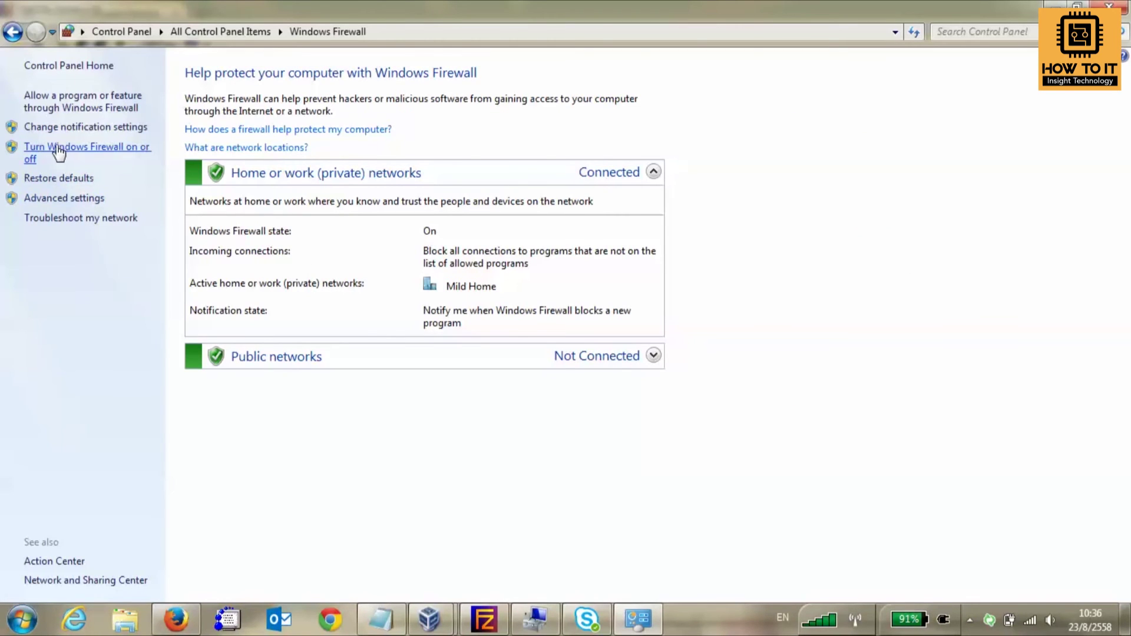
left_click(57, 148)
left_click(391, 202)
left_click(401, 301)
left_click(706, 584)
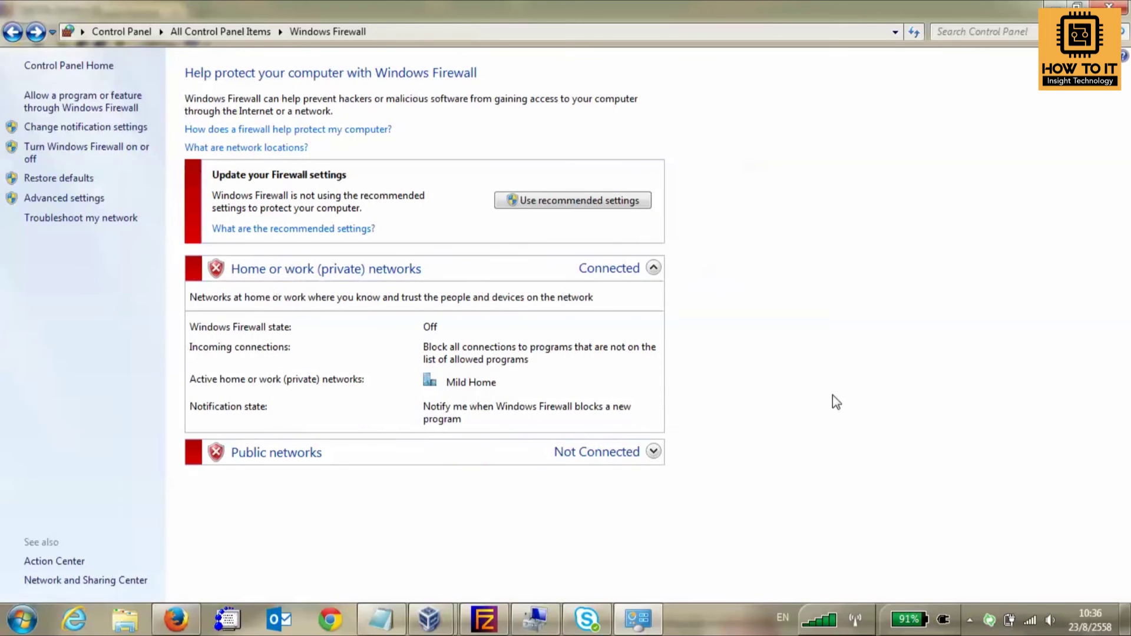
left_click(1044, 5)
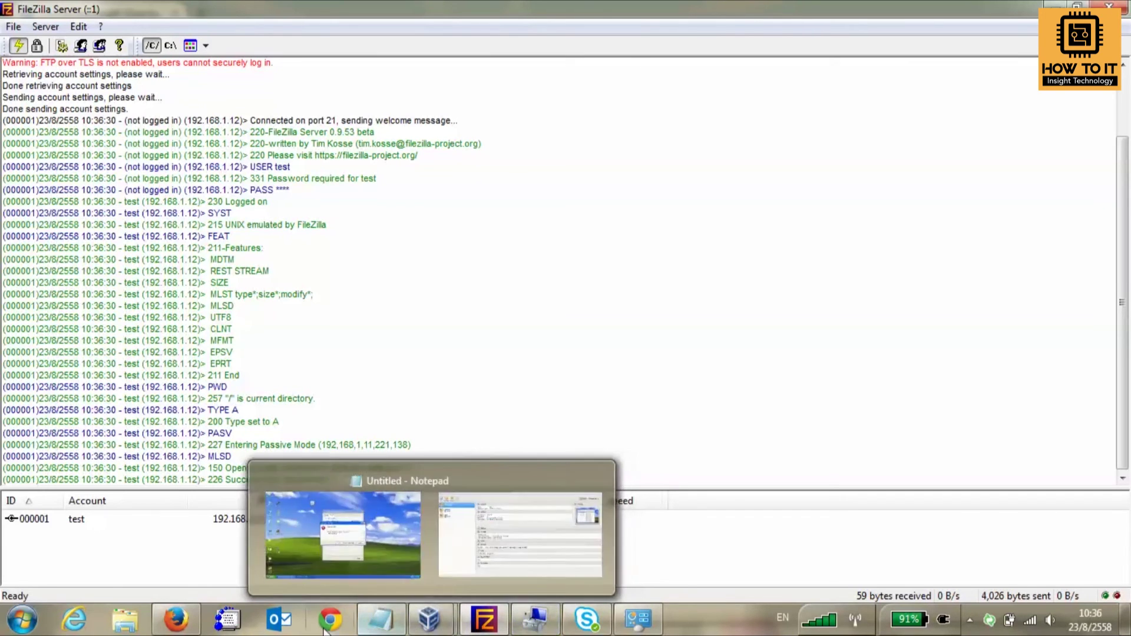
mouse_move(429, 618)
left_click(560, 533)
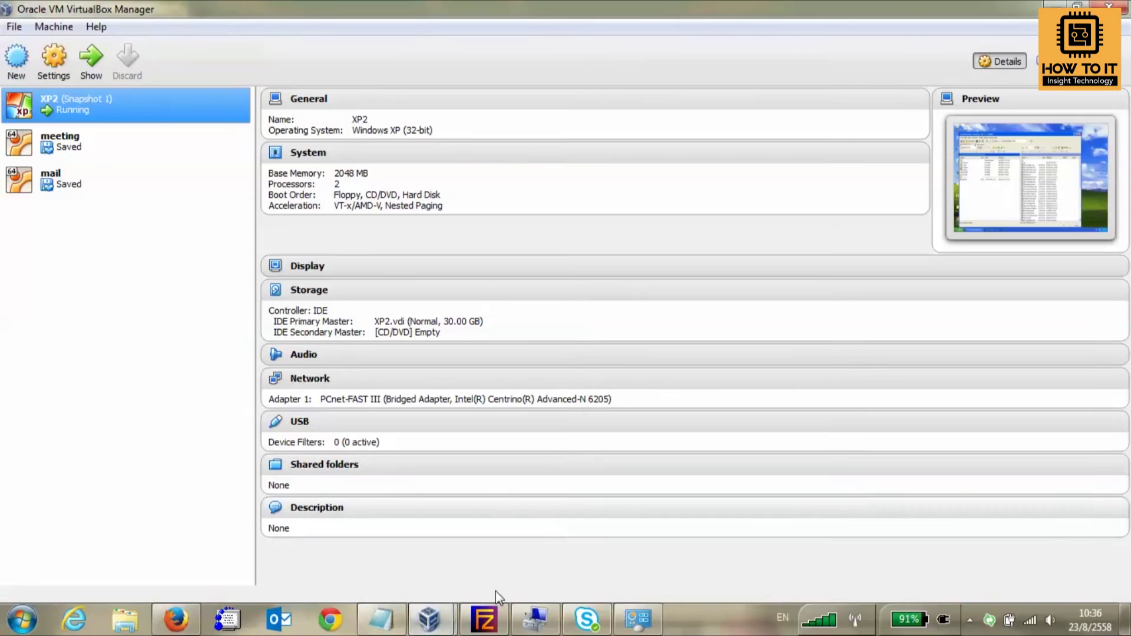
left_click(353, 533)
left_click(905, 63)
left_click(988, 331)
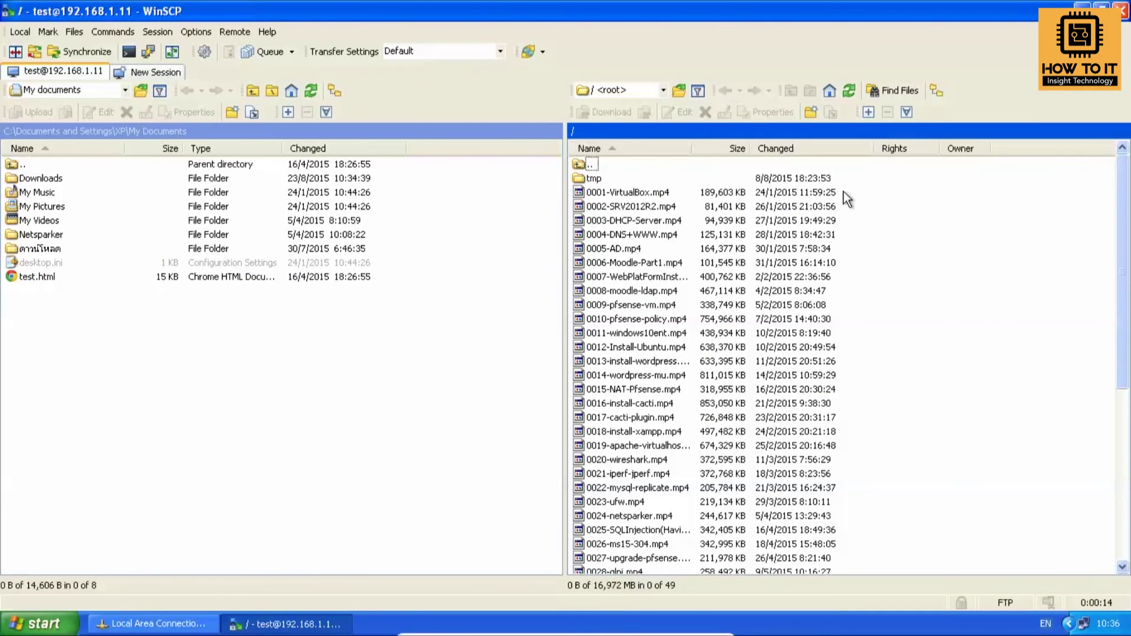
scroll(967, 344, "down", 6)
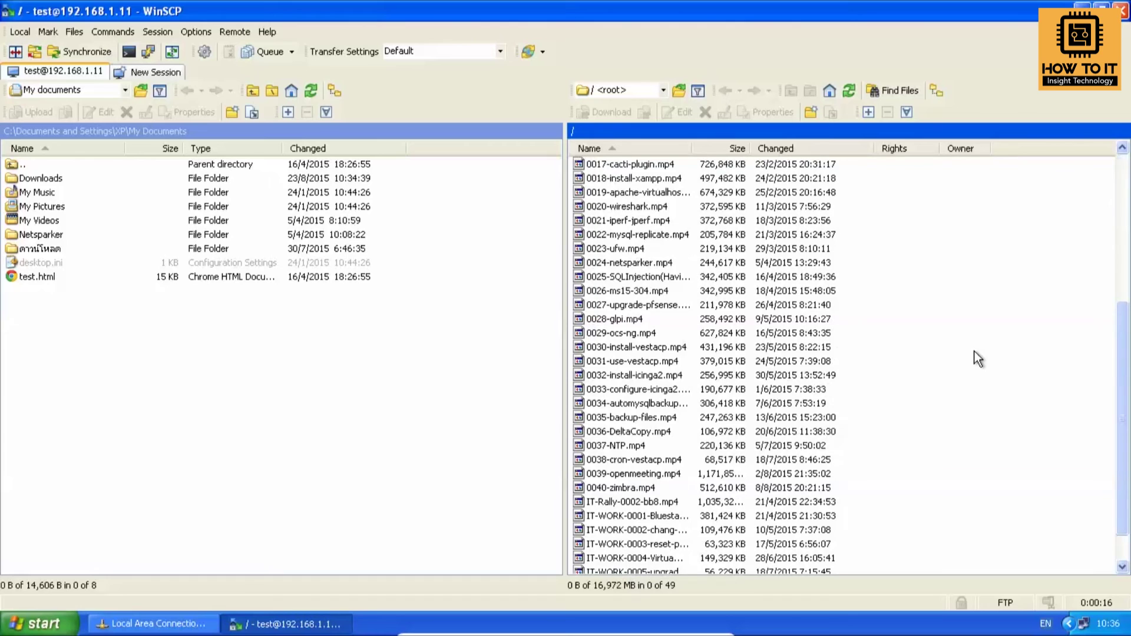
scroll(978, 359, "up", 6)
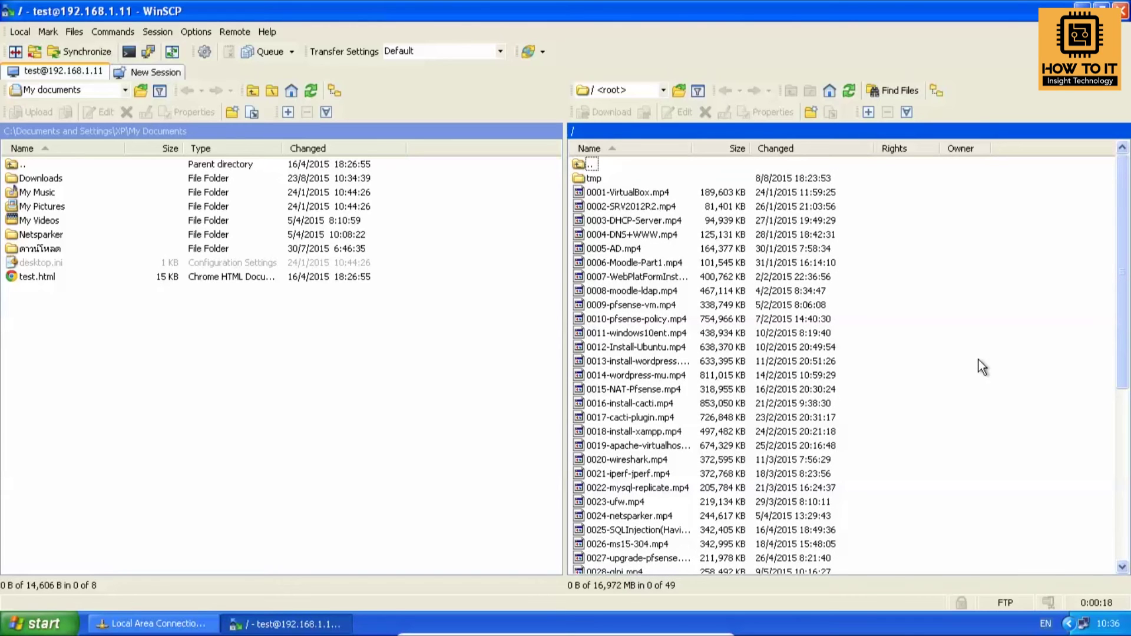
scroll(982, 367, "down", 7)
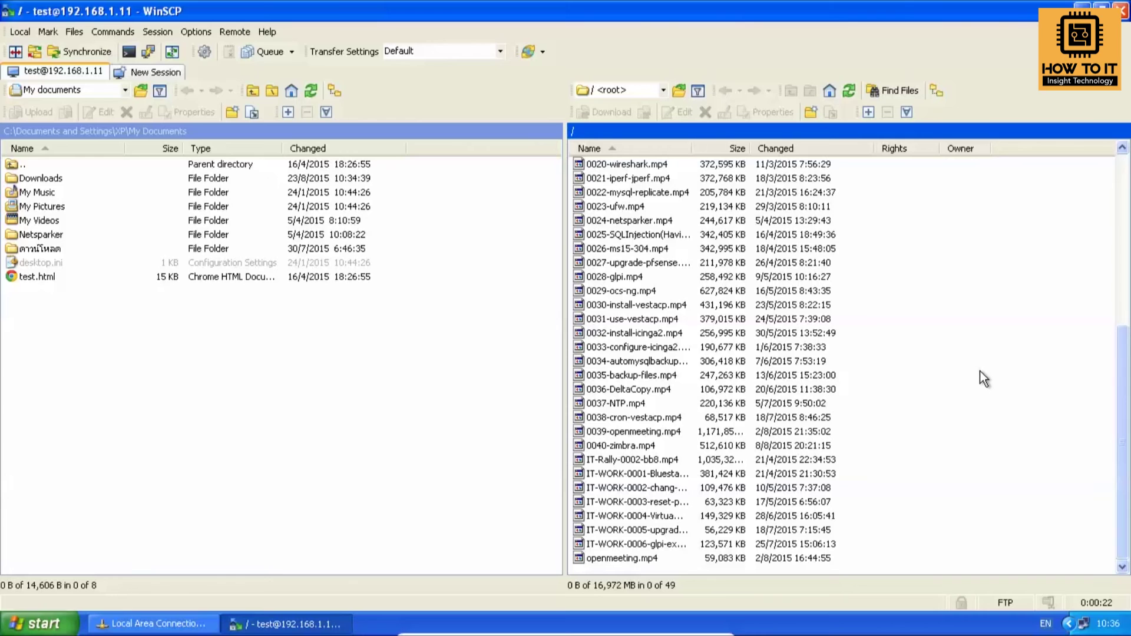
scroll(984, 369, "up", 7)
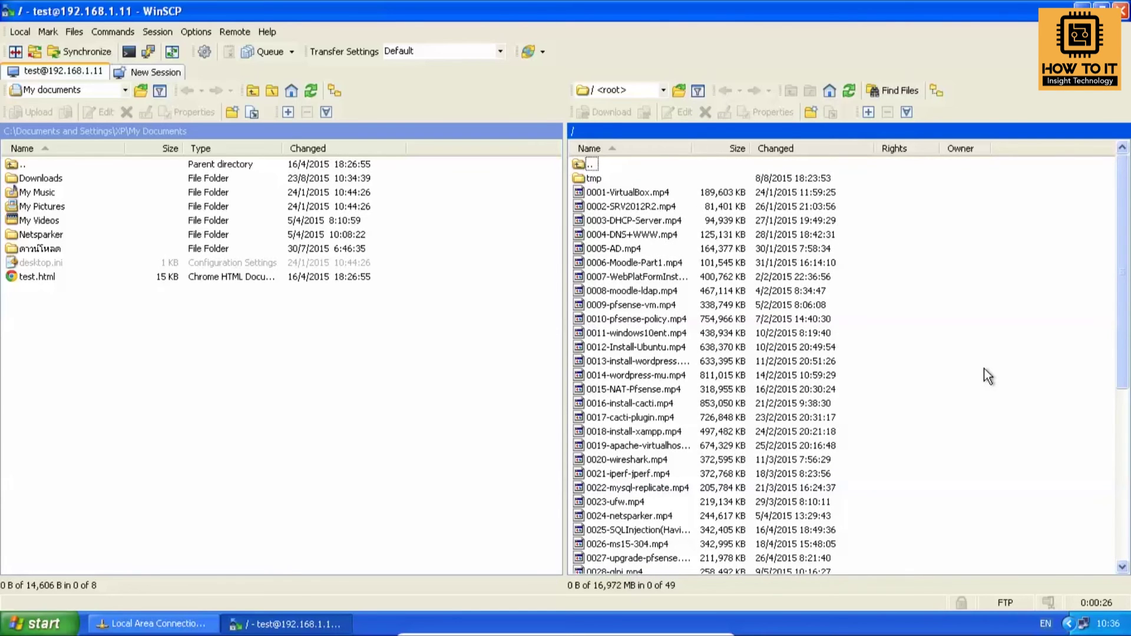
Create a new directory named TEST-Client in the server's root folder.
right_click(991, 328)
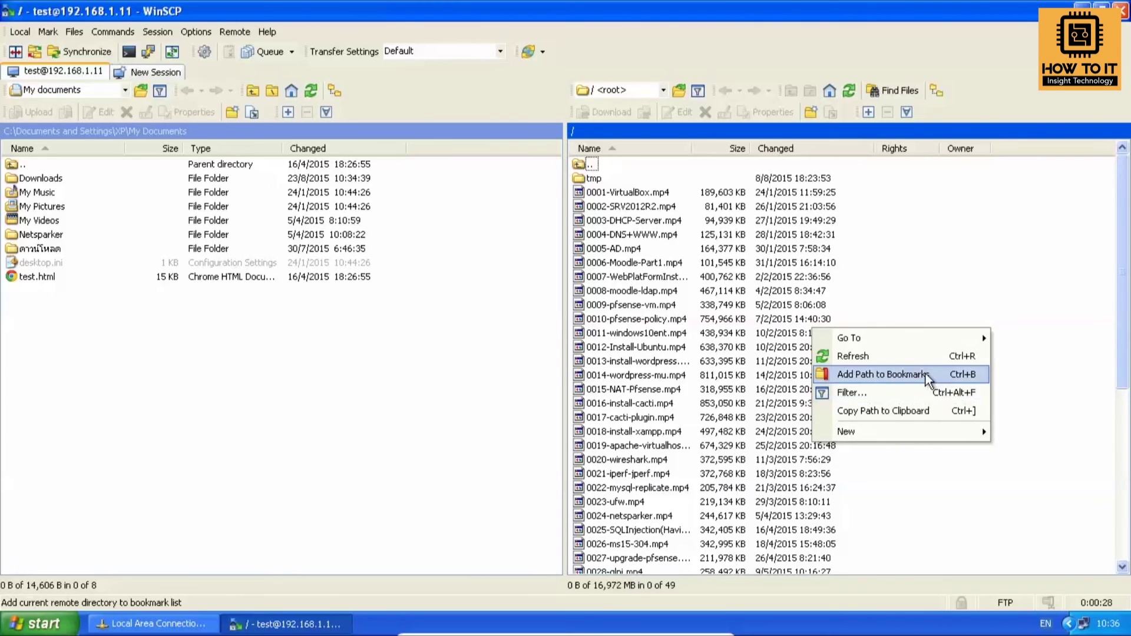
mouse_move(963, 437)
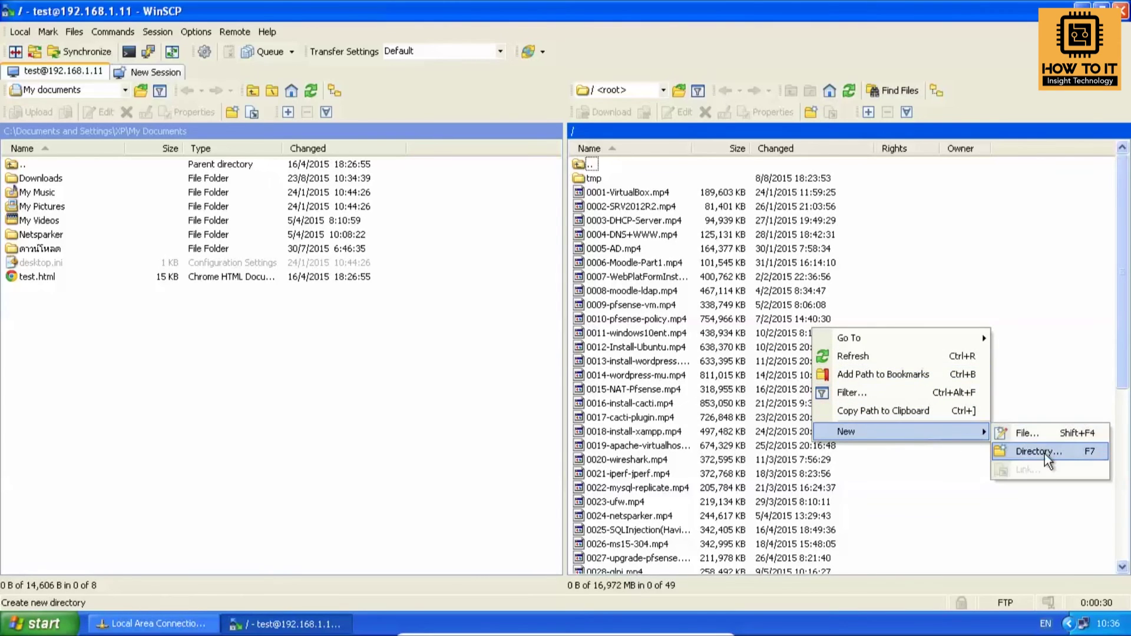
left_click(1045, 453)
type("TEST-F")
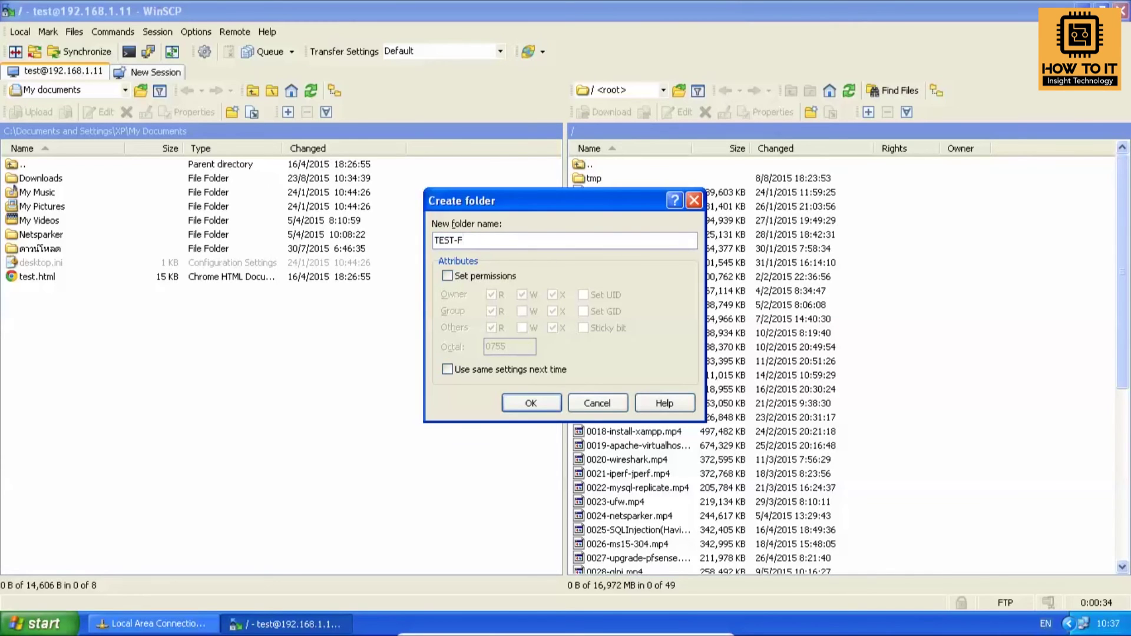
key("BackSpace")
left_click(539, 401)
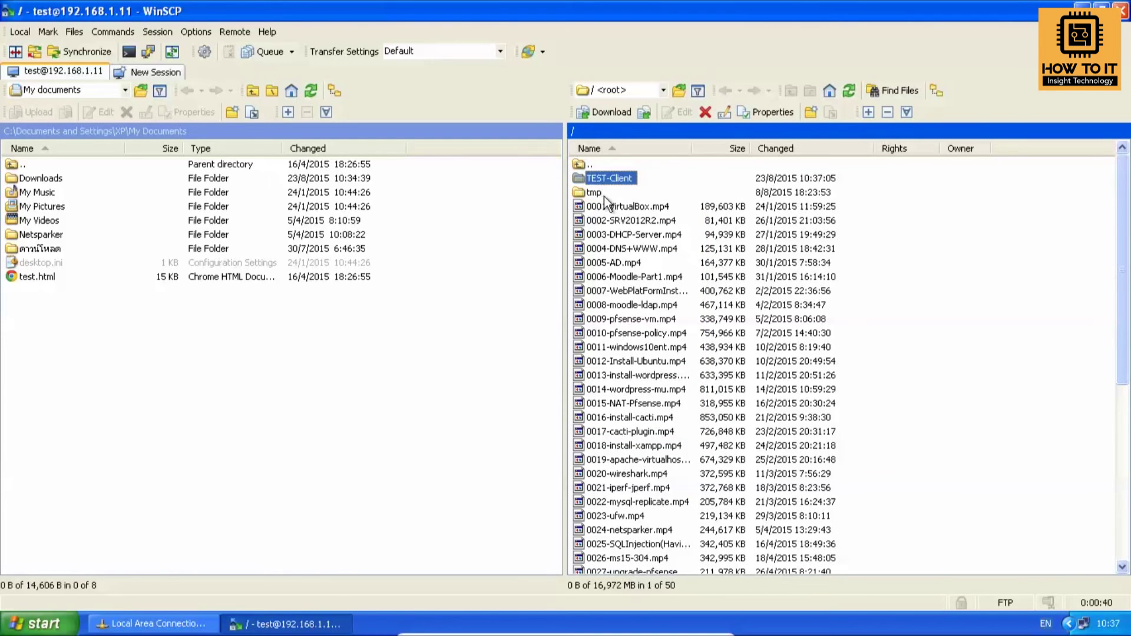
Upload test.html from the local panel to the server's root folder.
left_click(444, 411)
left_click_drag(23, 277, 1023, 323)
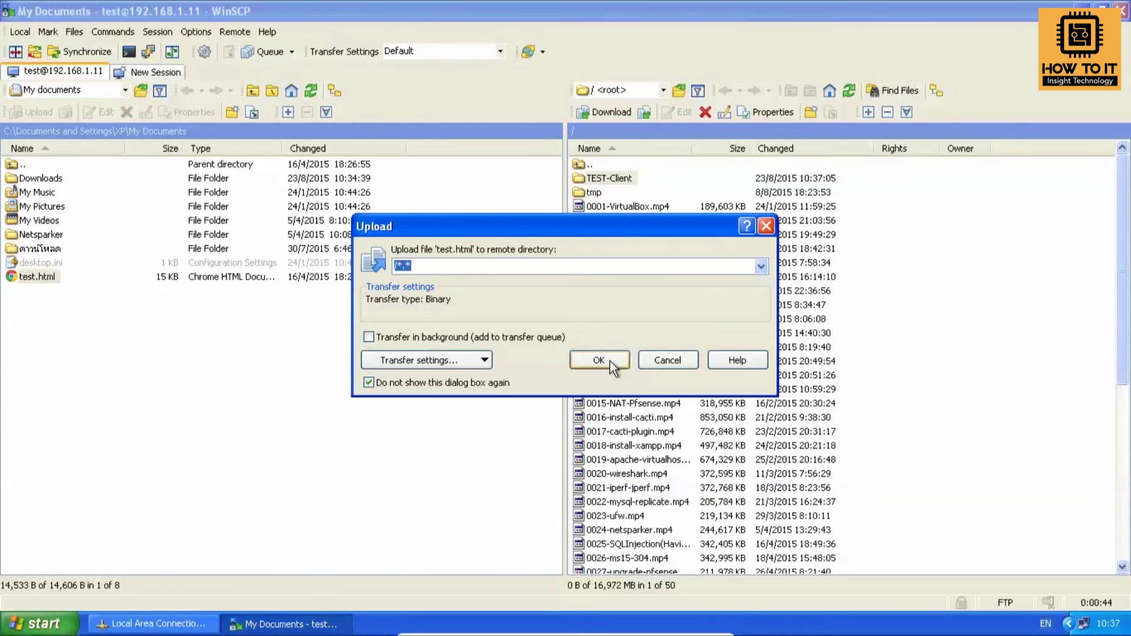
left_click(609, 361)
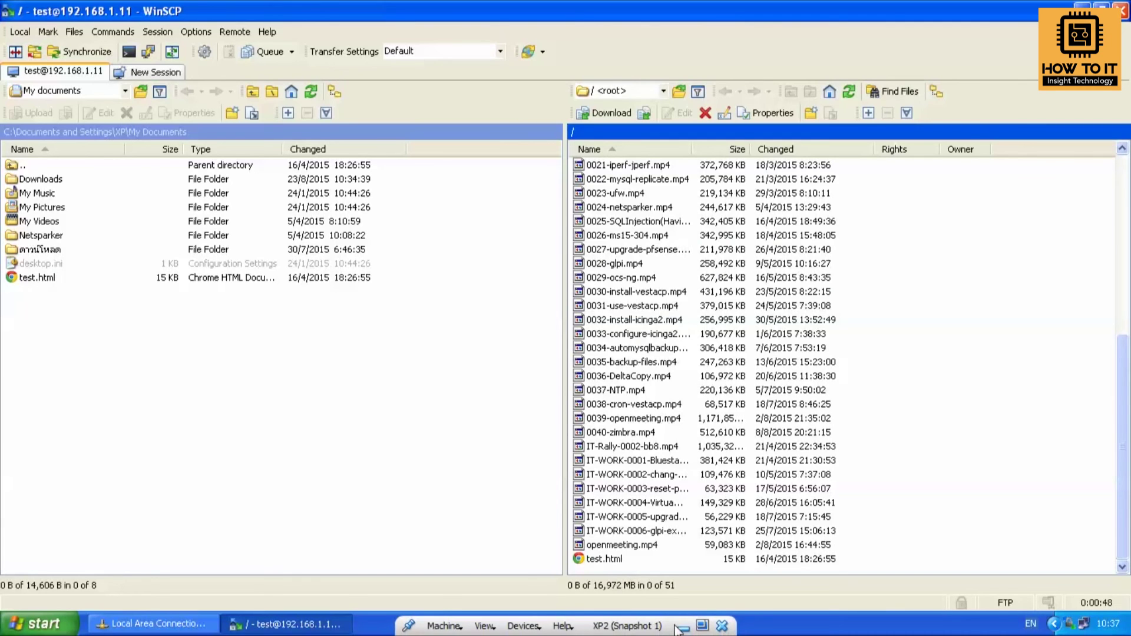
left_click(681, 628)
Browse D:\Up2Youtube to confirm the empty TEST-Client folder and test.html are present.
left_click(125, 625)
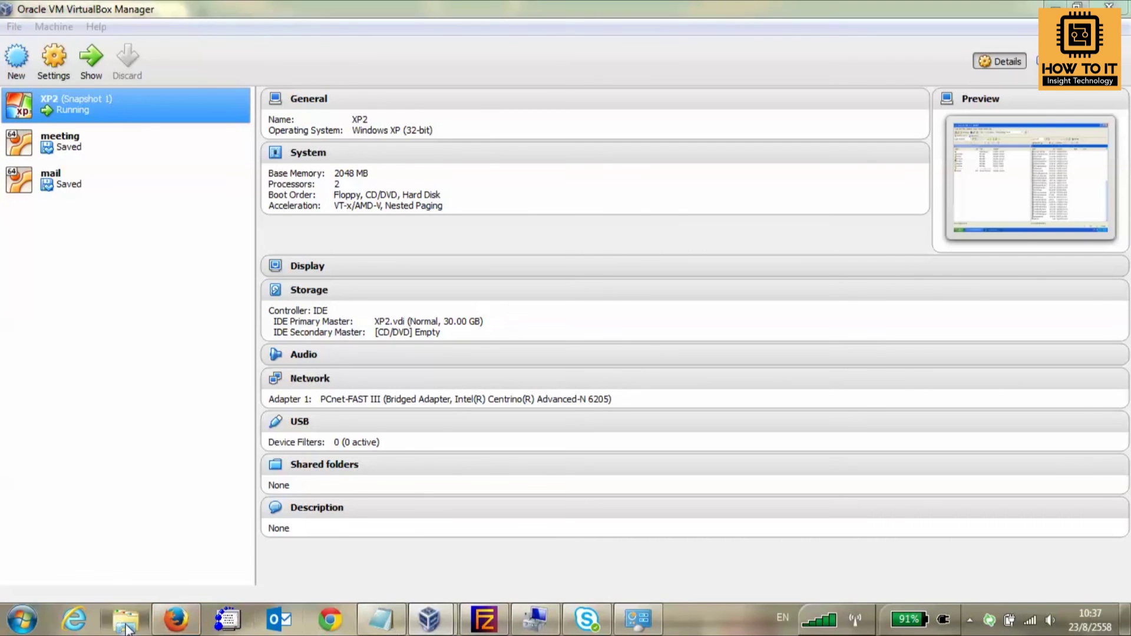
left_click(68, 333)
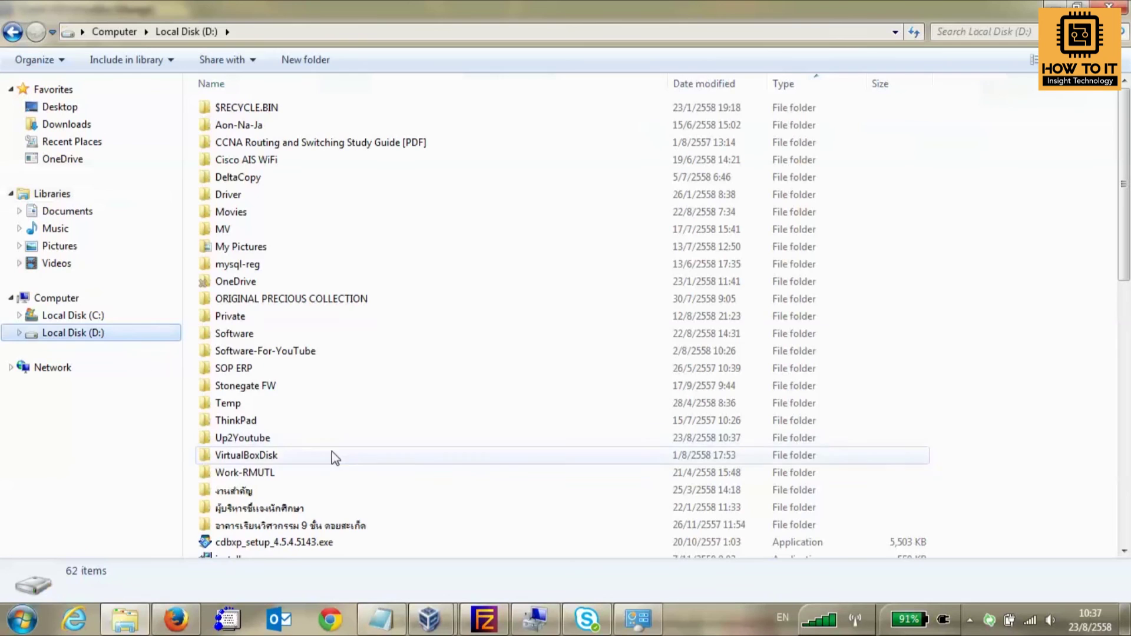
double_click(274, 440)
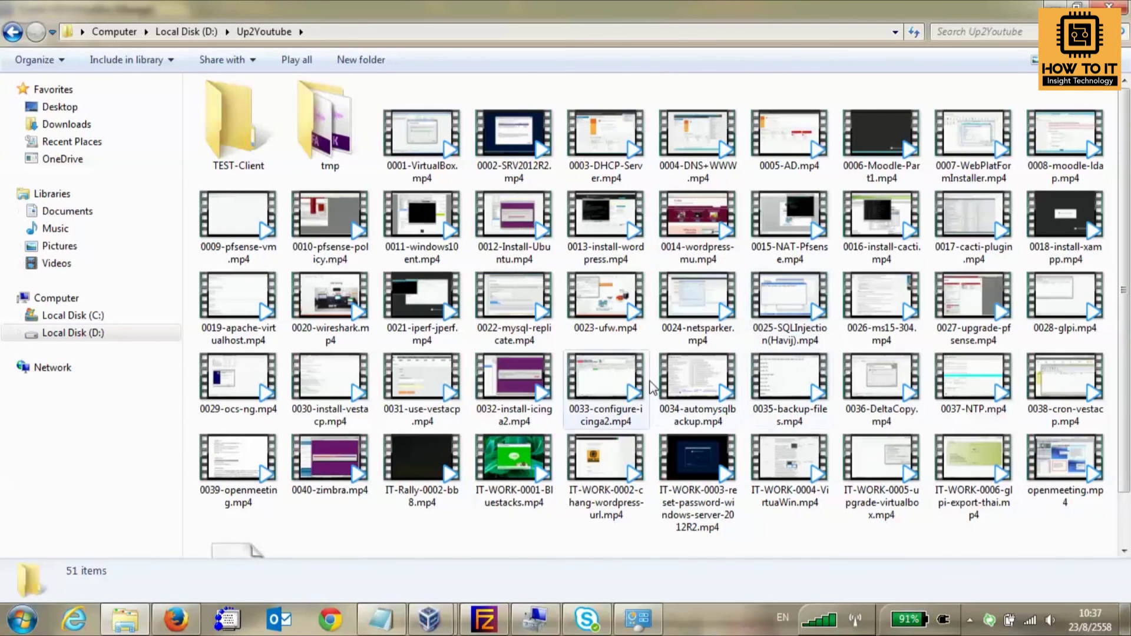
double_click(236, 130)
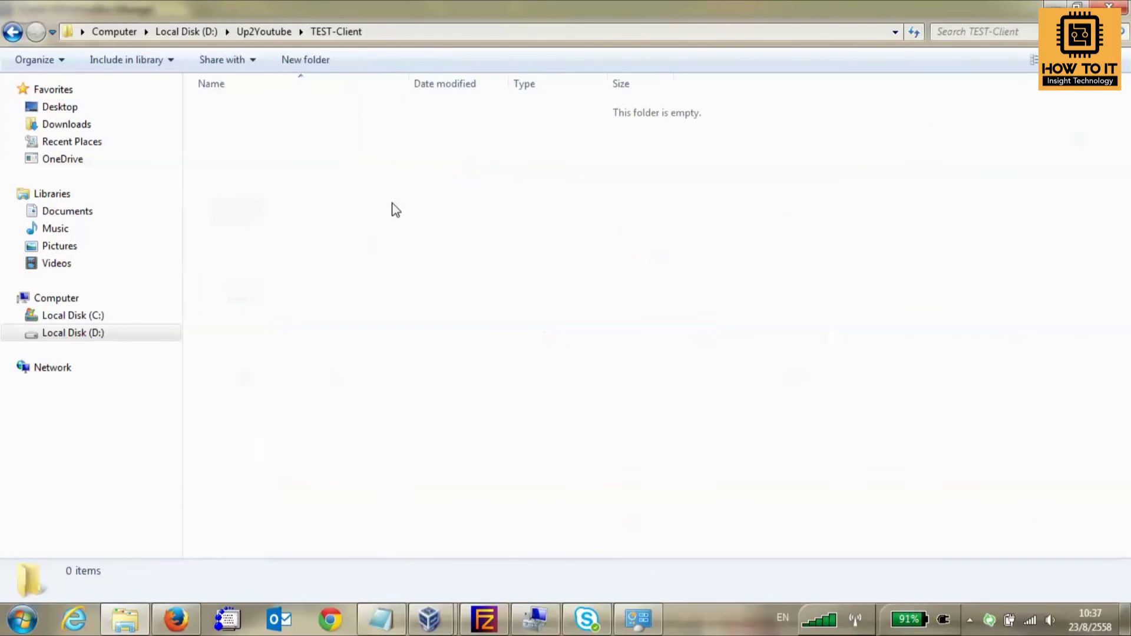
left_click(264, 31)
left_click(894, 538)
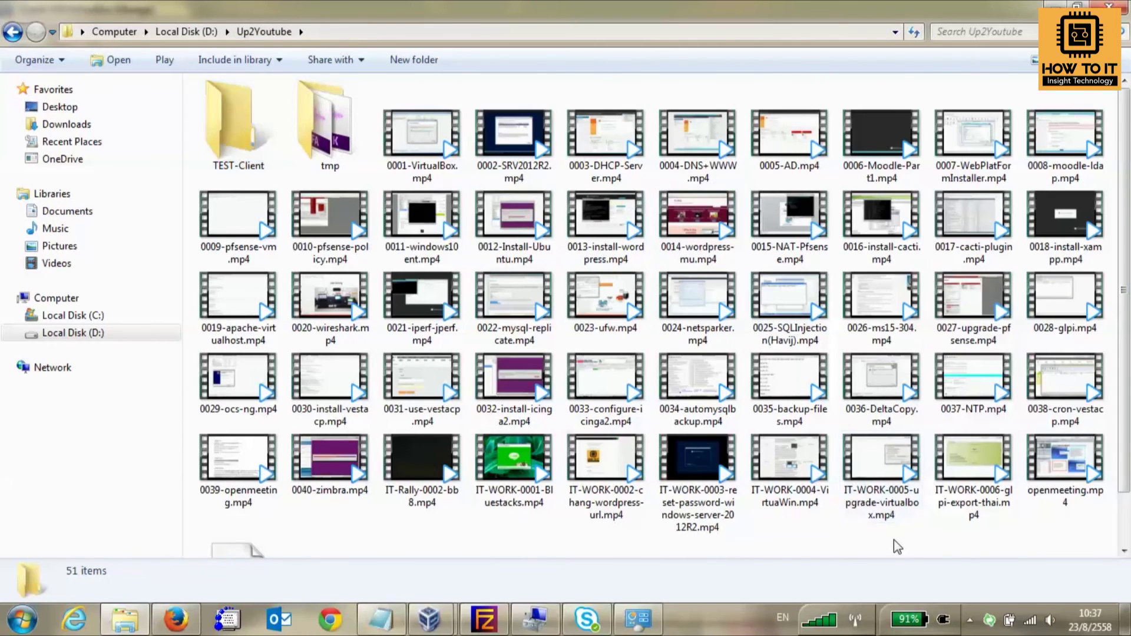
key("ctrl+v")
left_click(457, 506)
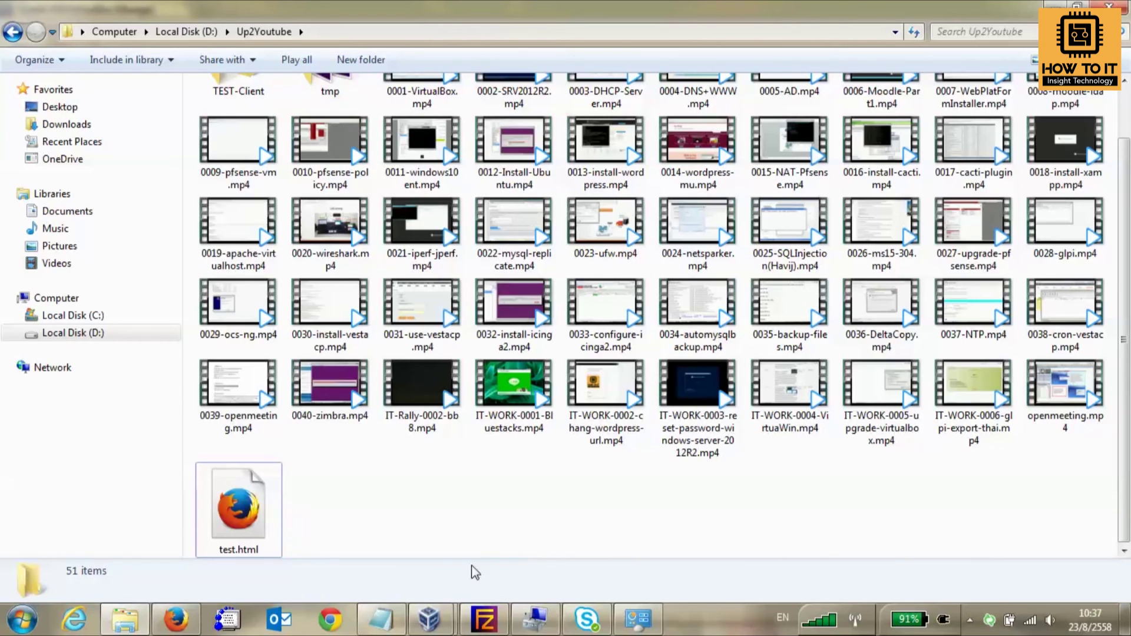
Check the FileZilla Server log, then return to the XP client virtual machine.
left_click(490, 621)
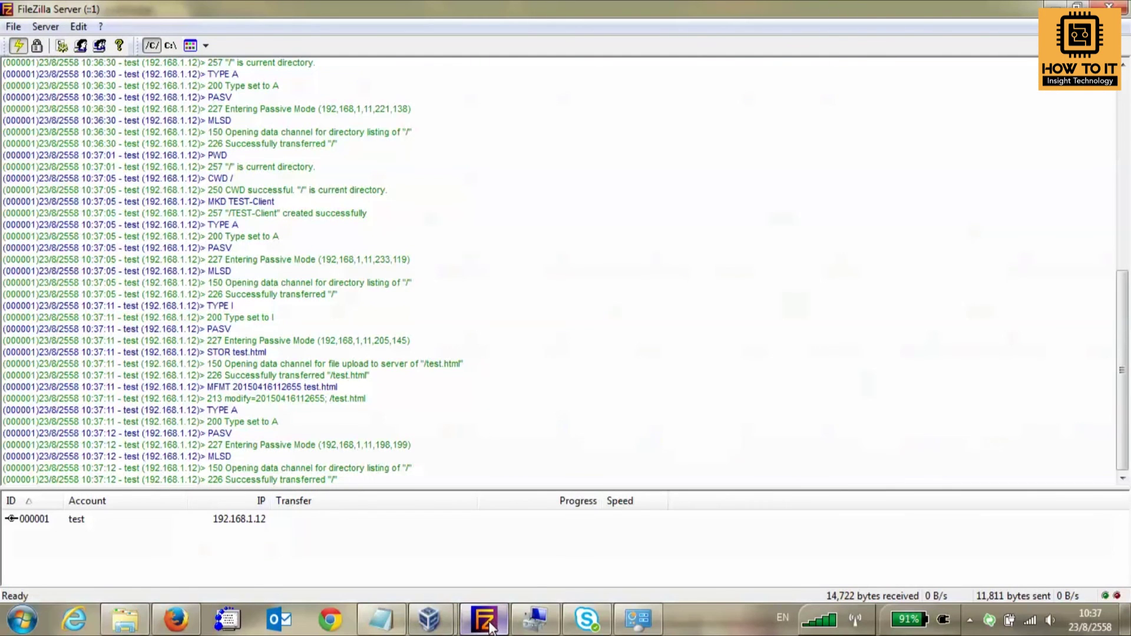
left_click(431, 622)
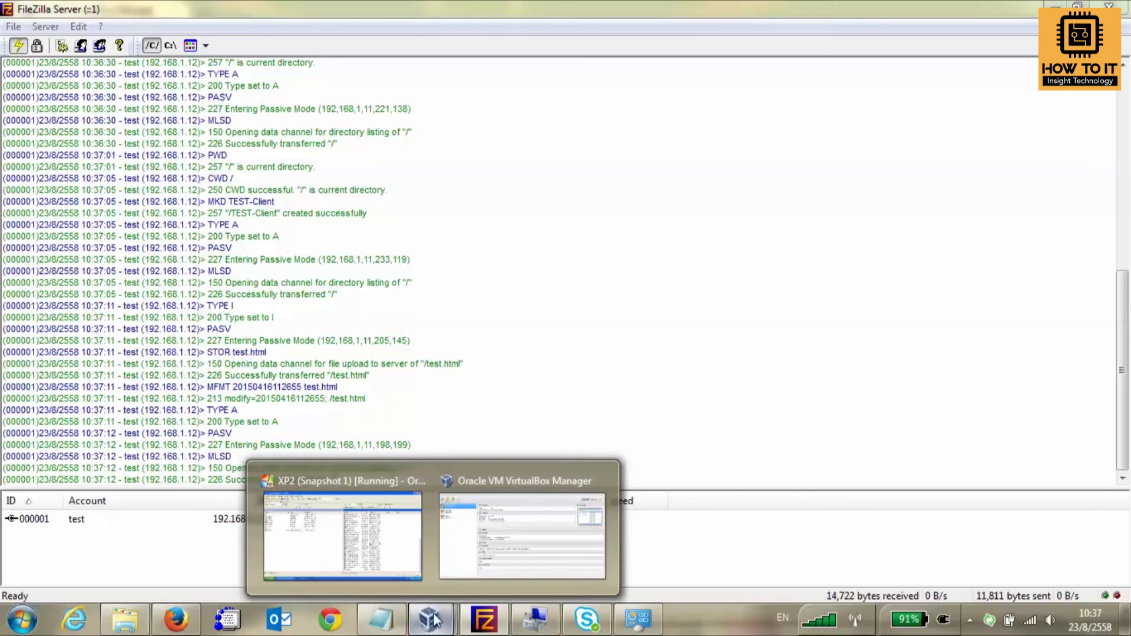
left_click(383, 551)
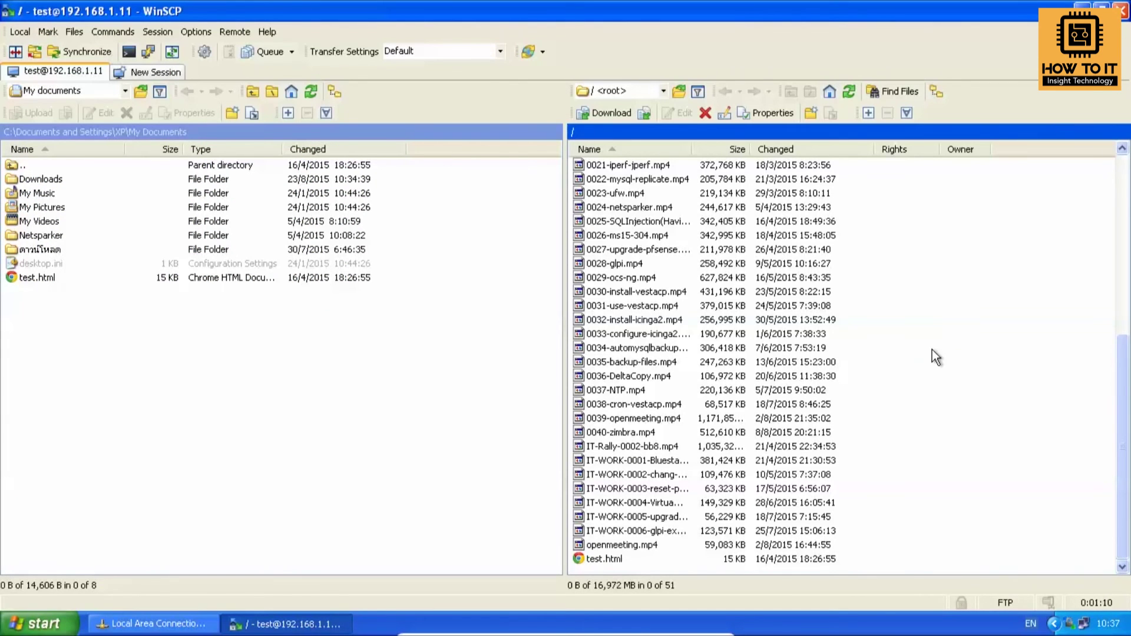
Drag 0002-SRV2012R2.mp4 from the remote panel into the local My Documents panel.
scroll(719, 448, "up", 8)
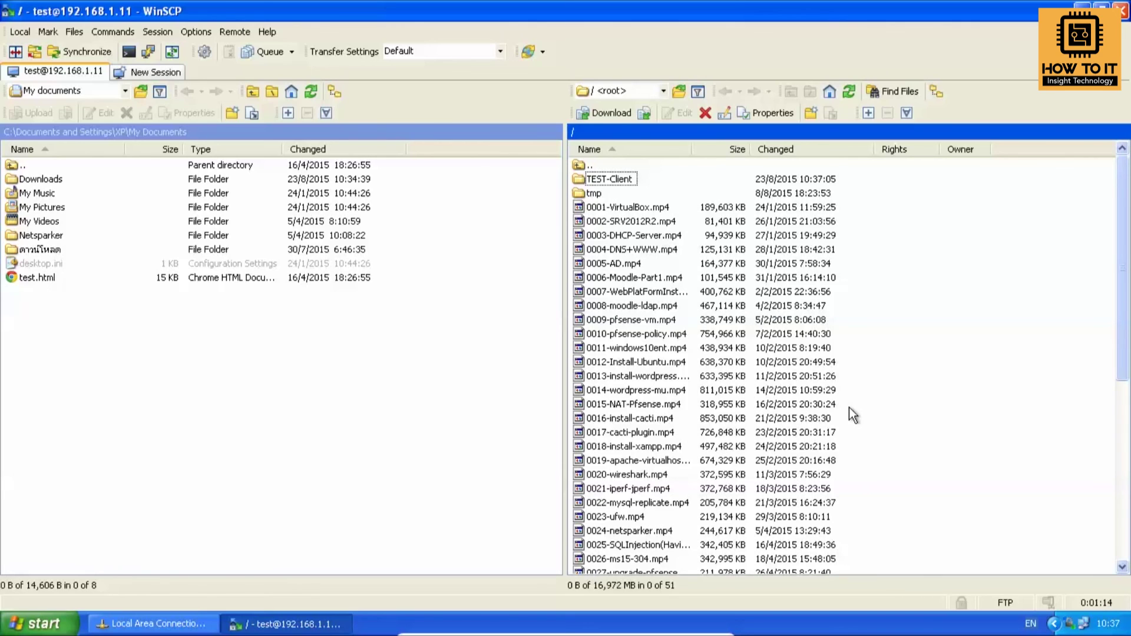
left_click(636, 222)
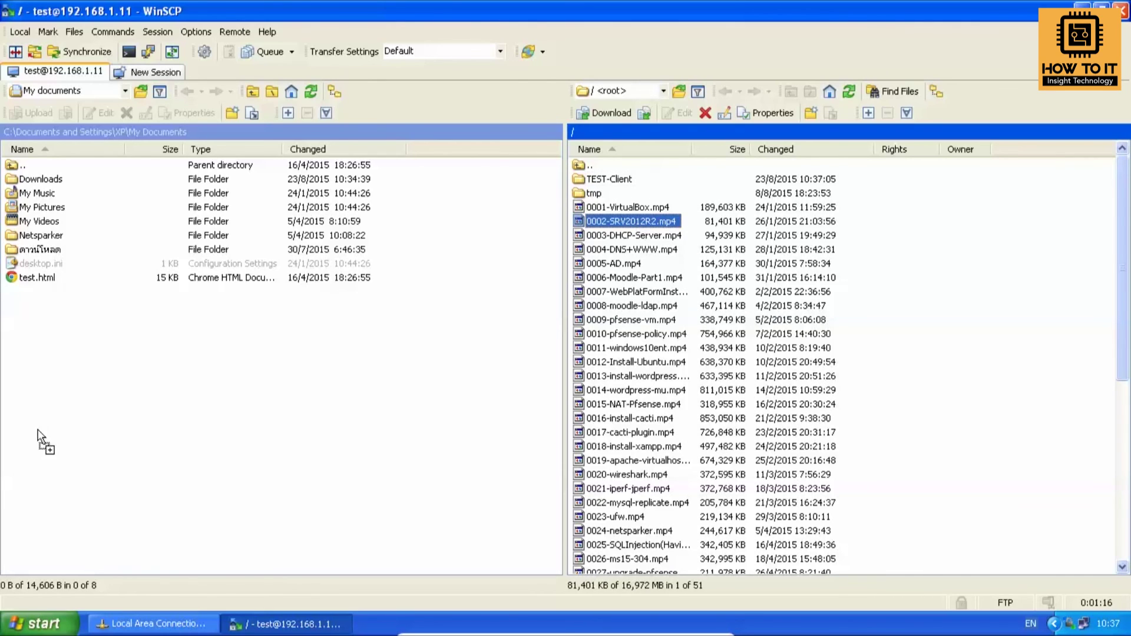
left_click_drag(200, 399, 201, 400)
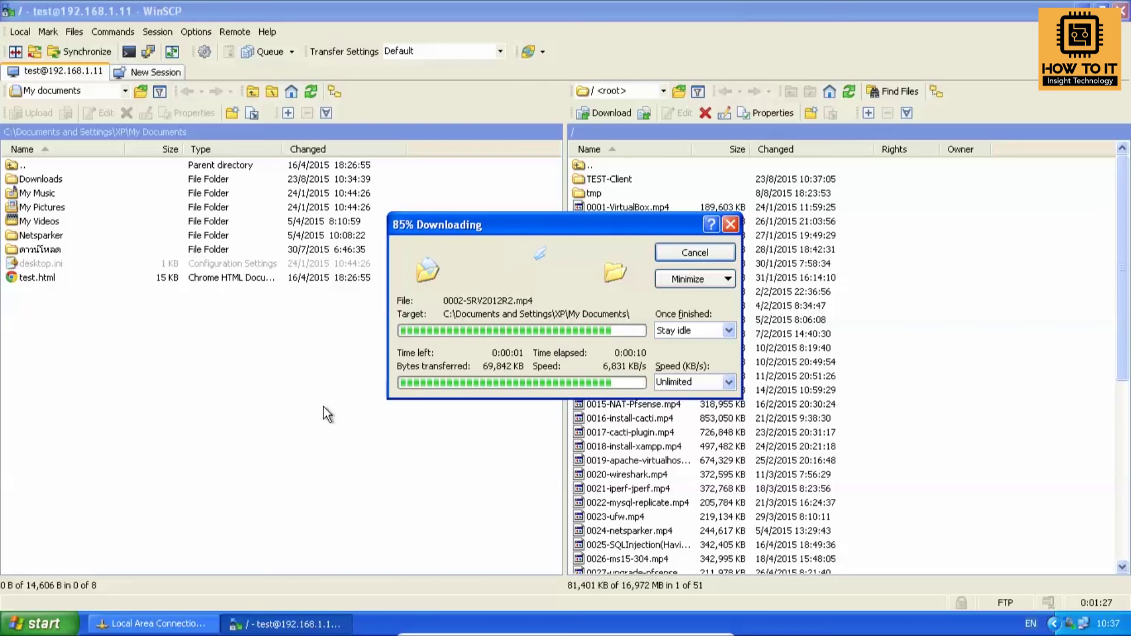
left_click(315, 433)
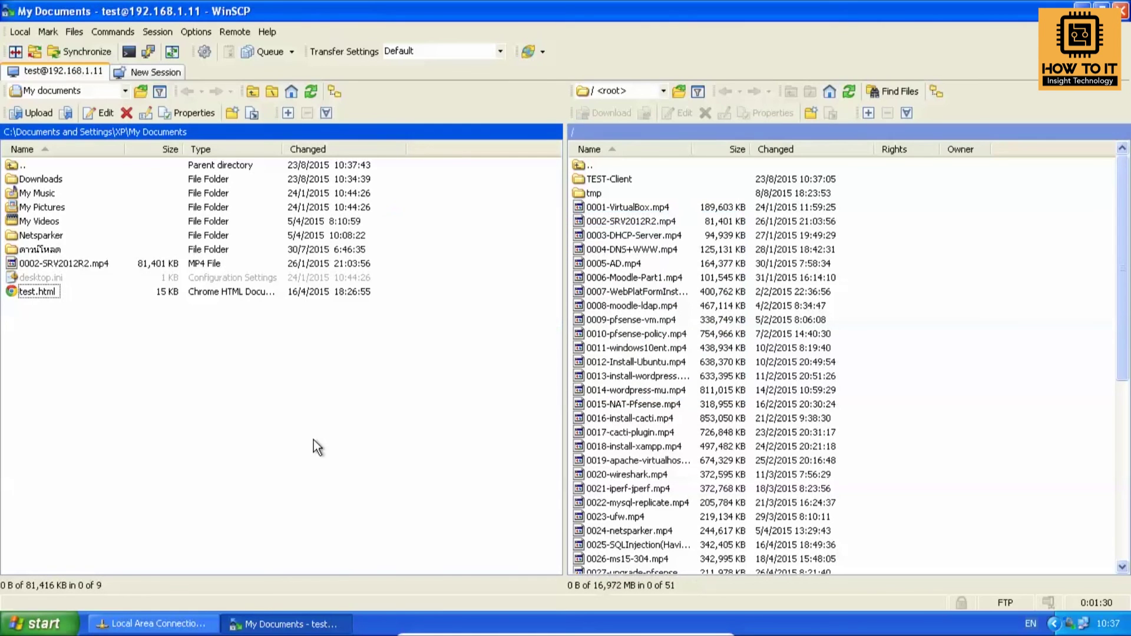
Open My Documents from the desktop and locate 0002-SRV2012R2.mp4 (81,401 KB).
left_click(286, 624)
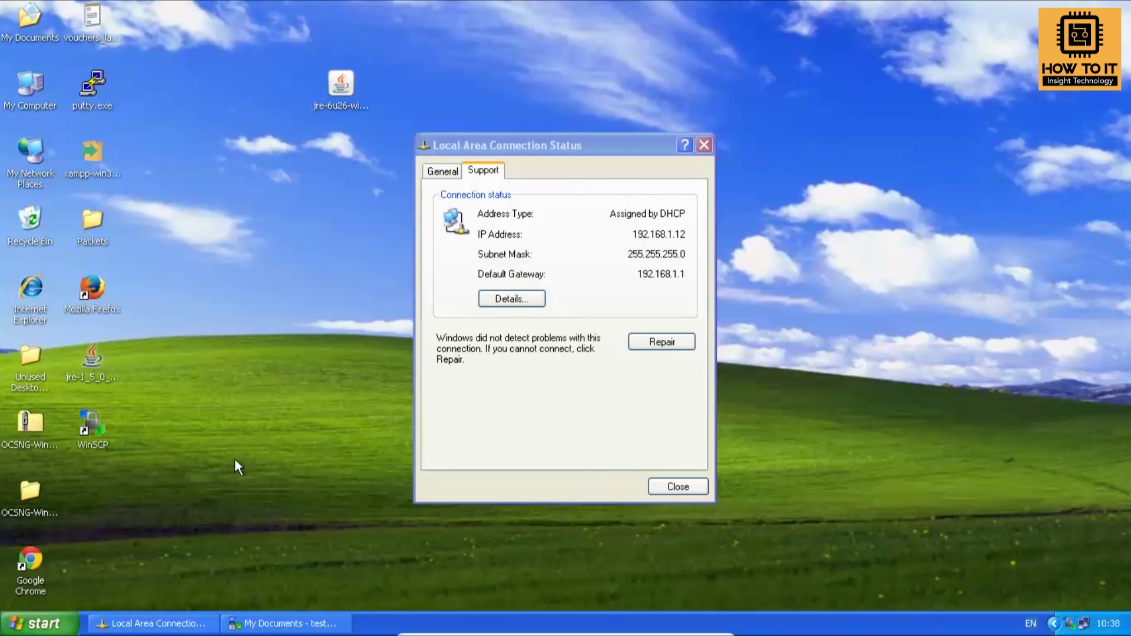
left_click(282, 622)
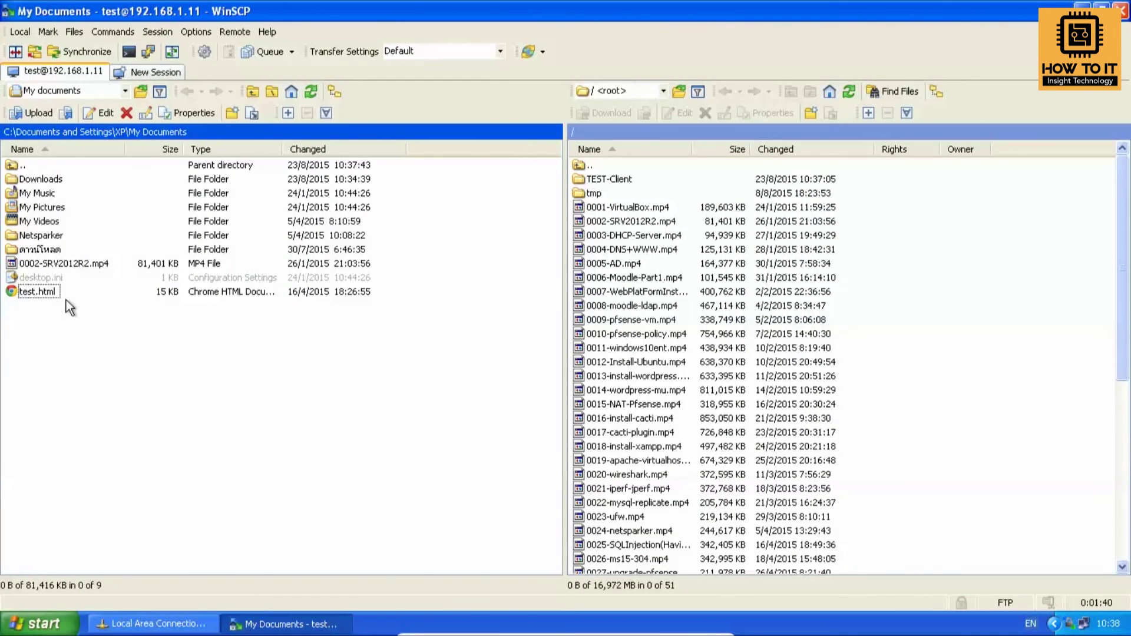
left_click(50, 260)
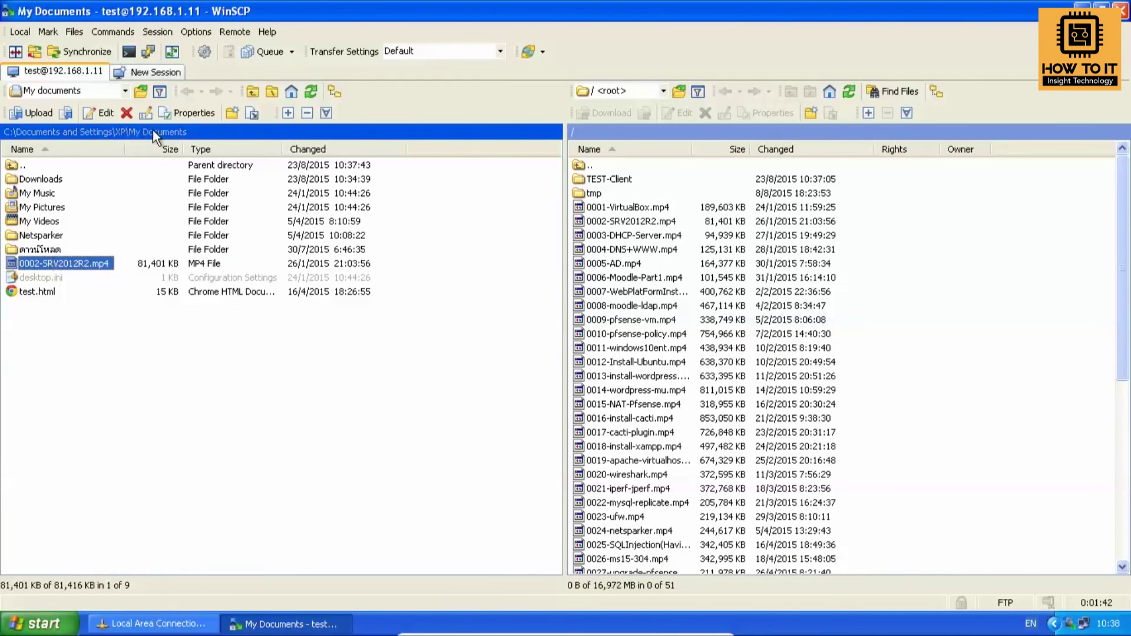
left_click(270, 625)
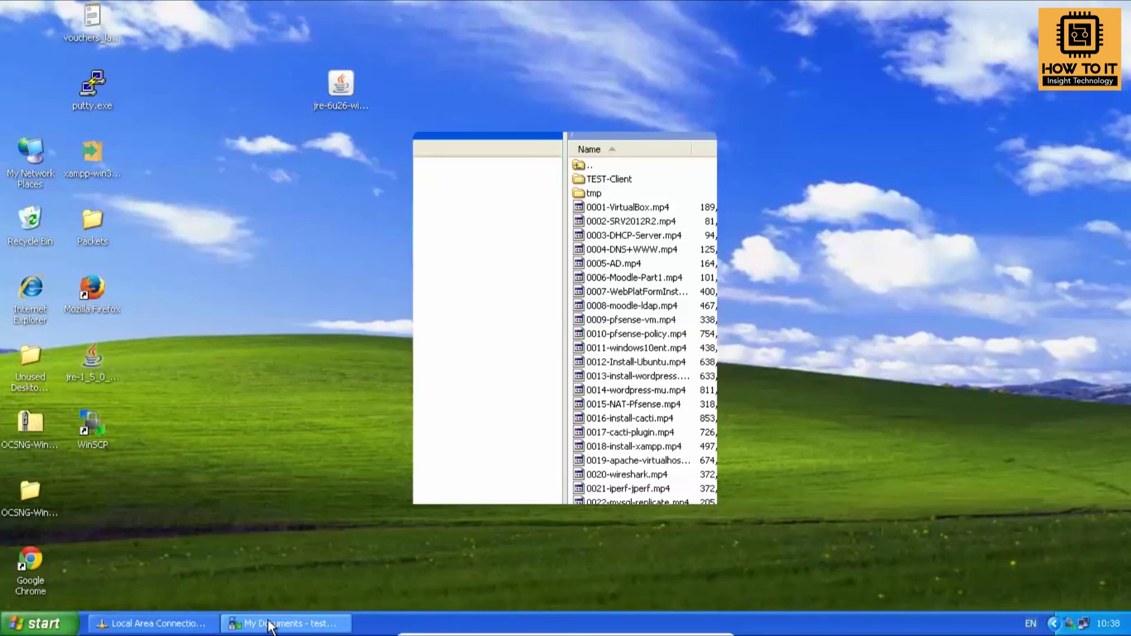
double_click(28, 23)
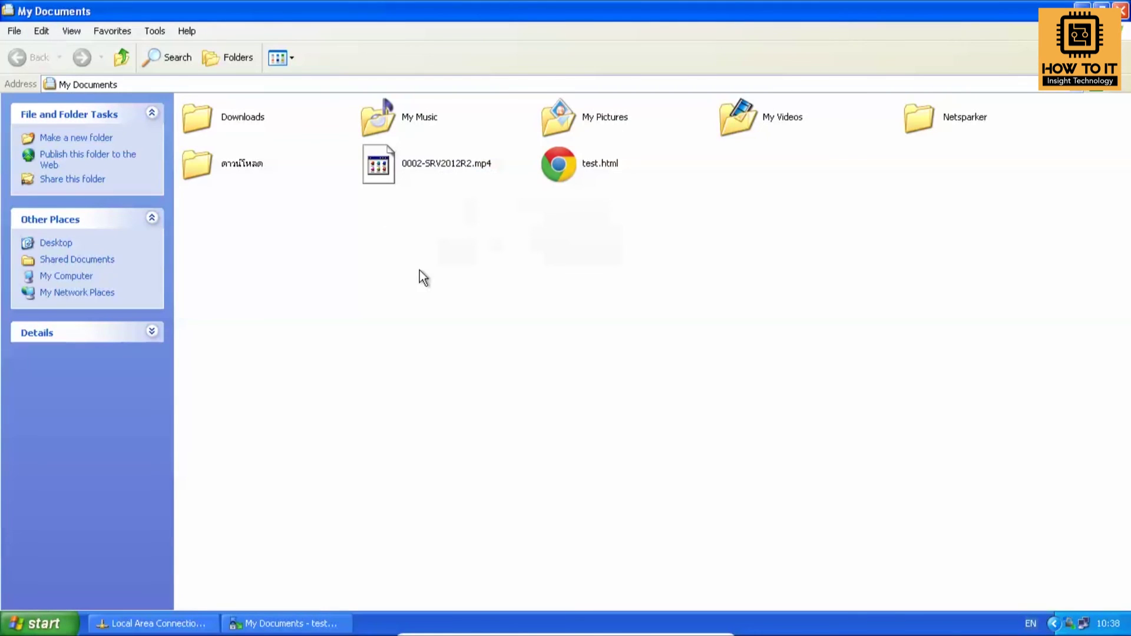
left_click(422, 178)
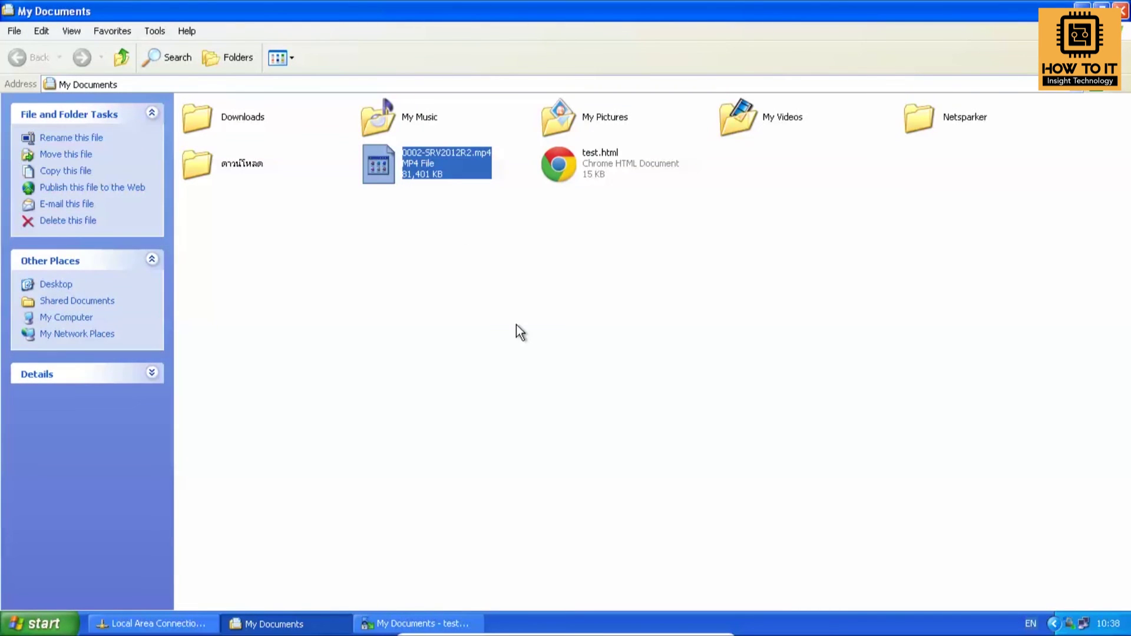